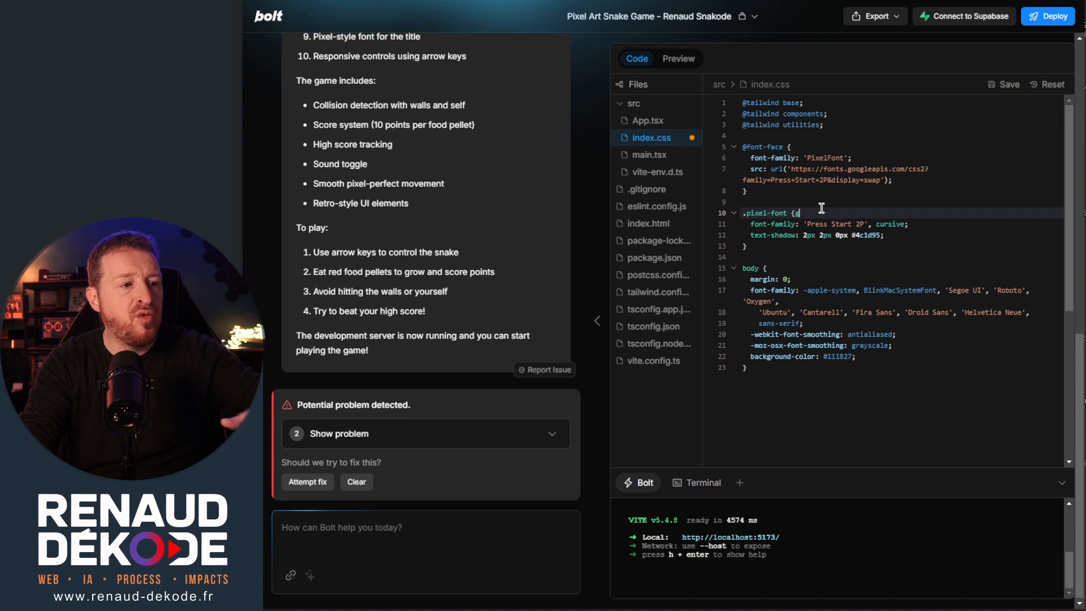
Remove the stray character after the .pixel-font opening brace in index.css, and replay the snake game in the preview.
{"action": "key", "text": "BackSpace"}
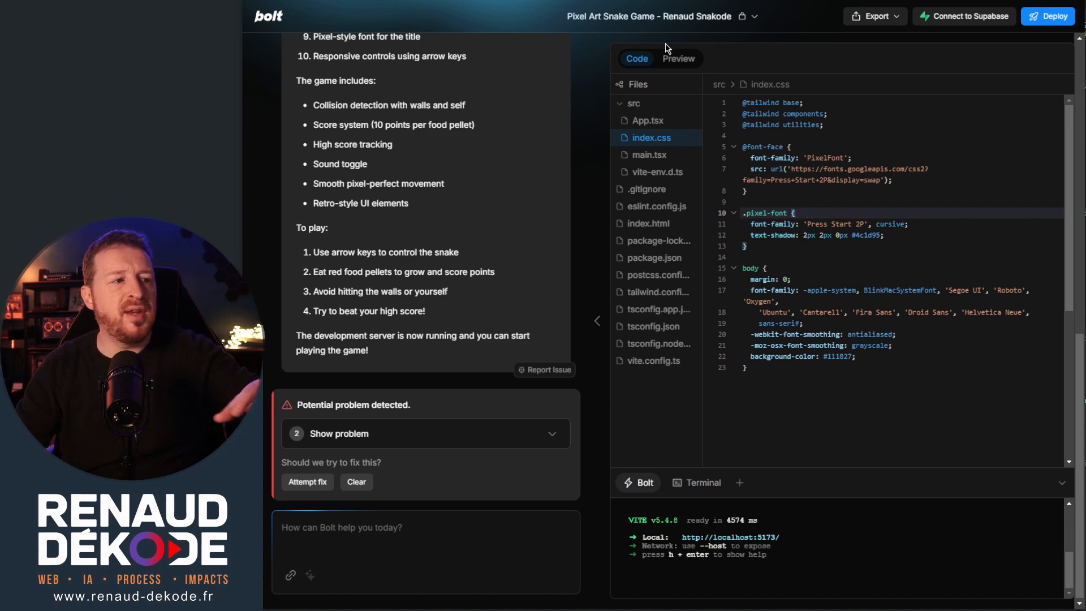
{"action": "left_click", "coordinate": [685, 59]}
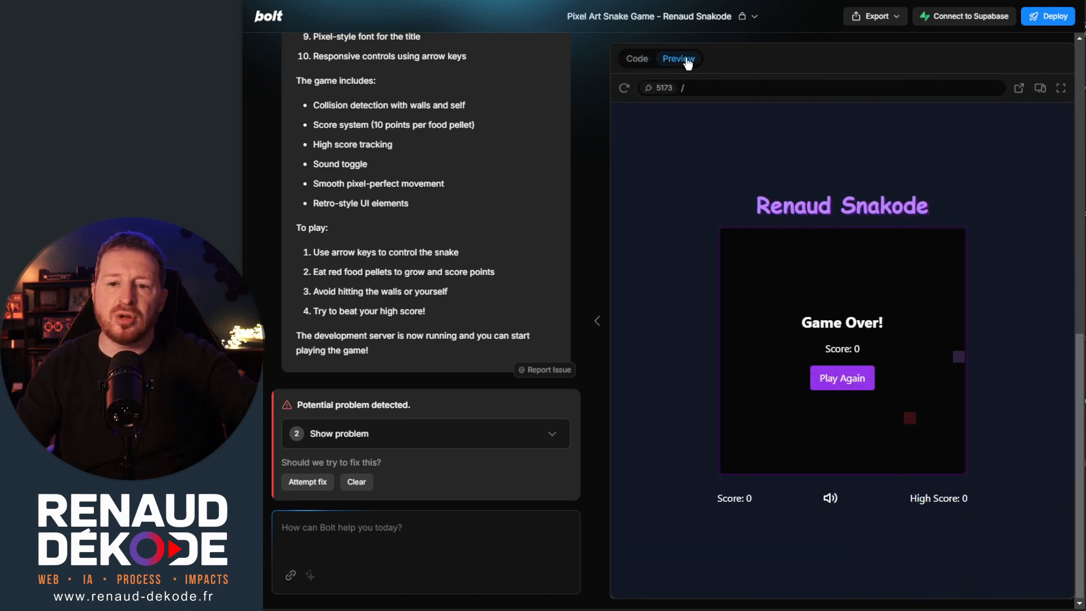
{"action": "left_click", "coordinate": [848, 378]}
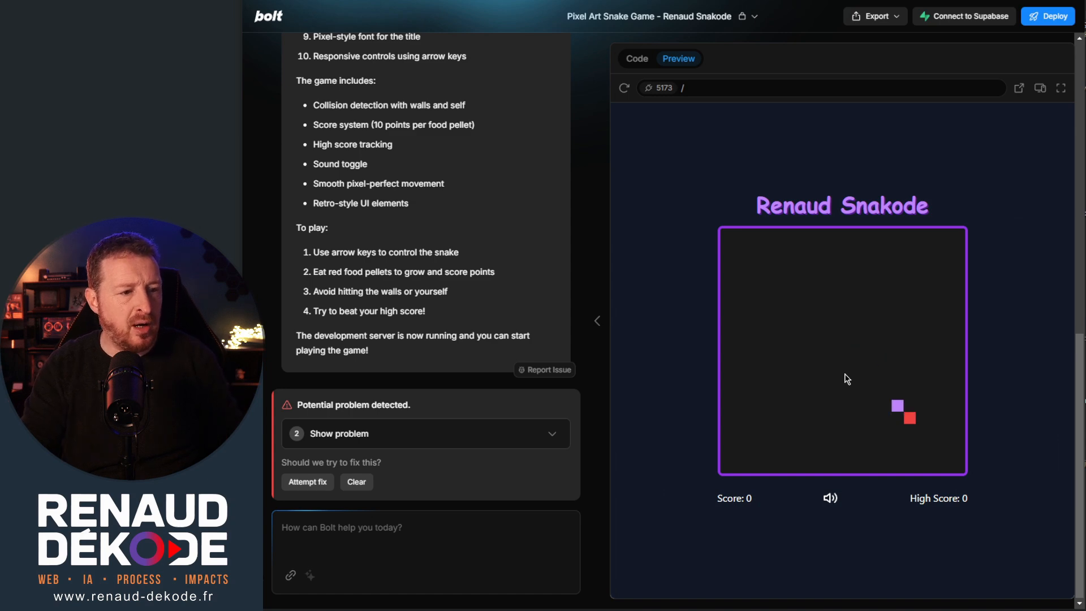
{"action": "key", "text": "Up"}
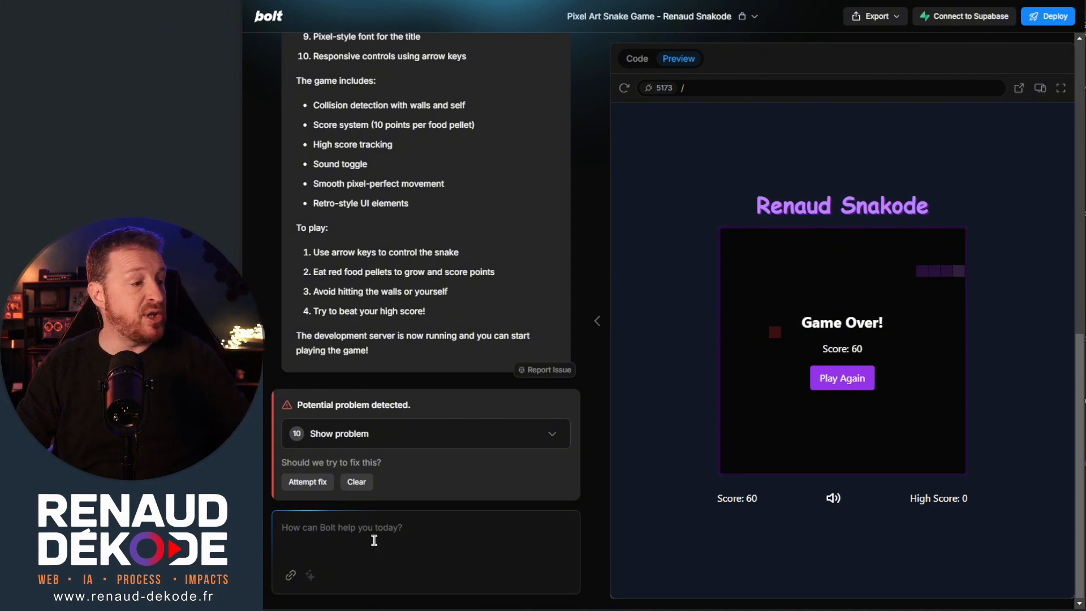
Send Bolt the request "je veux qu'on puisse régler la vitesse" and open the speed selector in the full-size game preview.
{"action": "left_click", "coordinate": [423, 543]}
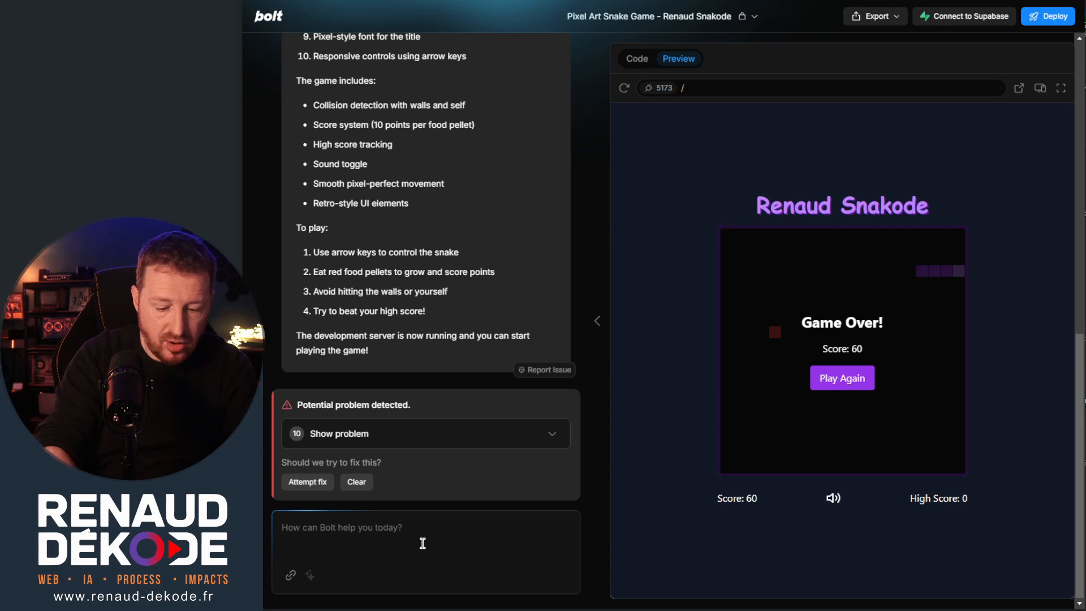
{"action": "type", "text": "je veux qu'on puisse régler la vitesse"}
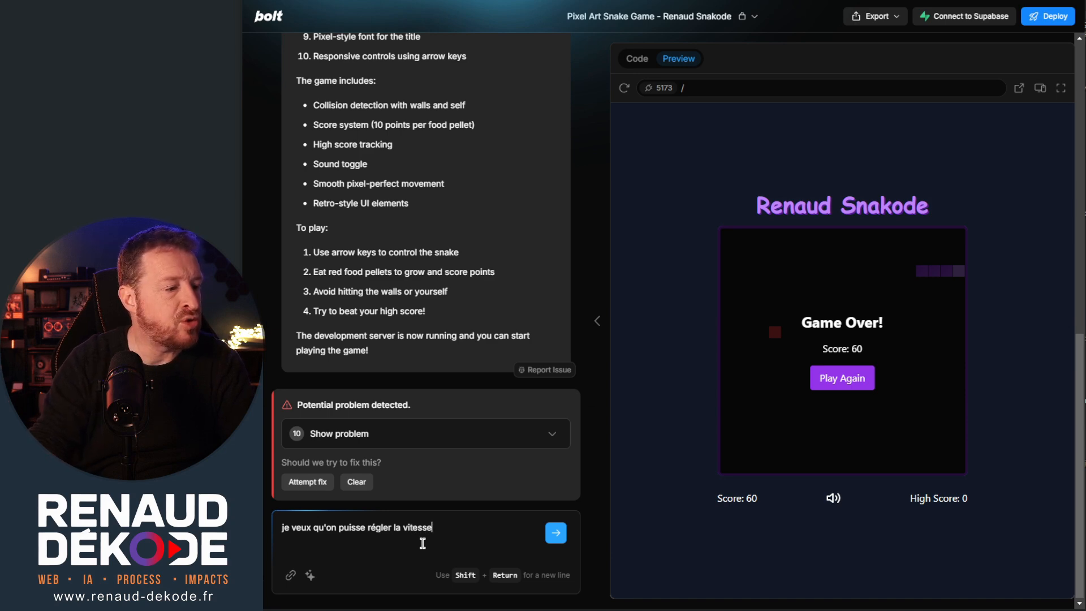
{"action": "key", "text": "Return"}
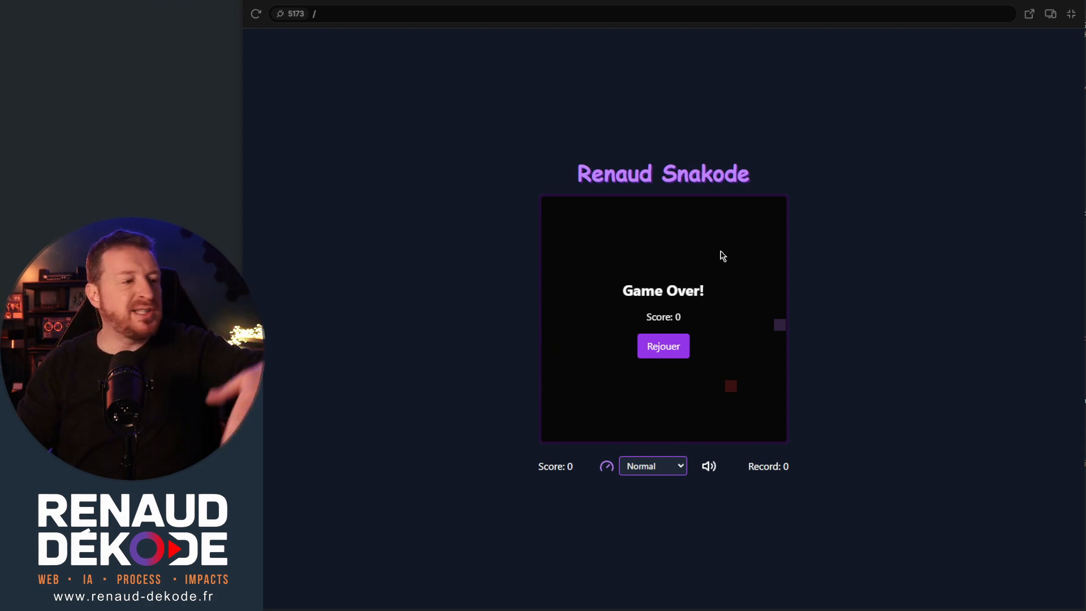
{"action": "left_click", "coordinate": [638, 471]}
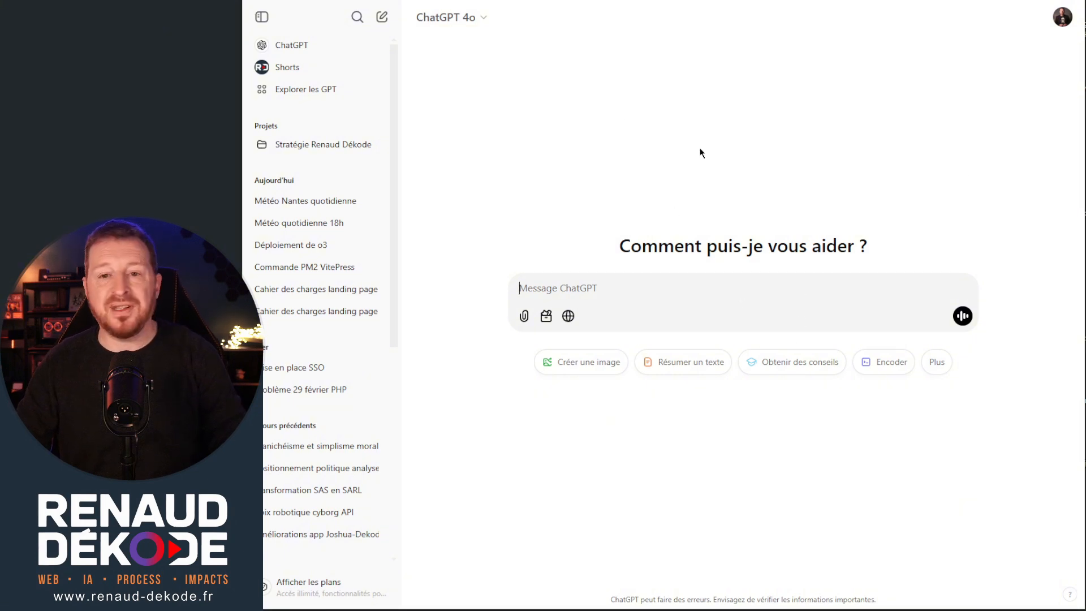
Switch to ChatGPT and submit the prepared prompt requesting a full cahier des charges for a responsive, single-page VitePress landing page.
{"action": "key", "text": "ctrl+v"}
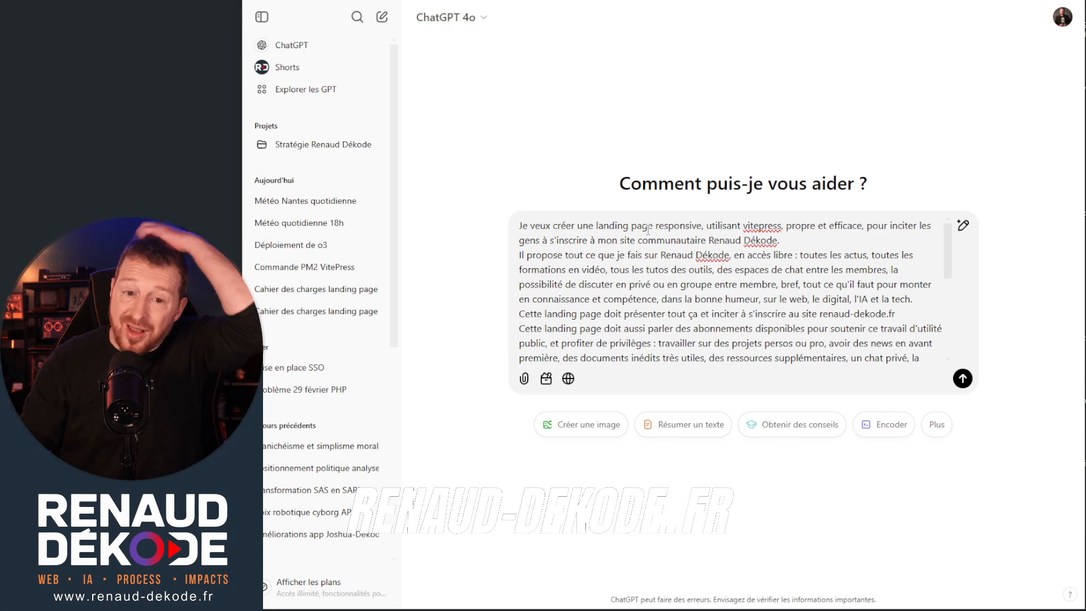
{"action": "scroll", "coordinate": [815, 300], "scroll_direction": "down", "scroll_amount": 5}
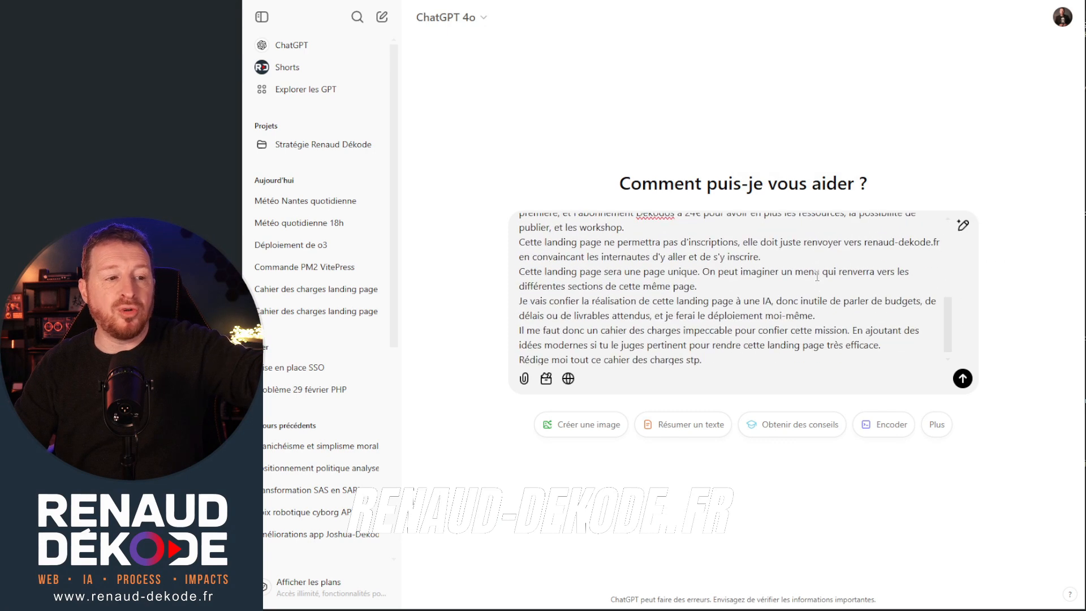
{"action": "scroll", "coordinate": [786, 251], "scroll_direction": "down", "scroll_amount": 1}
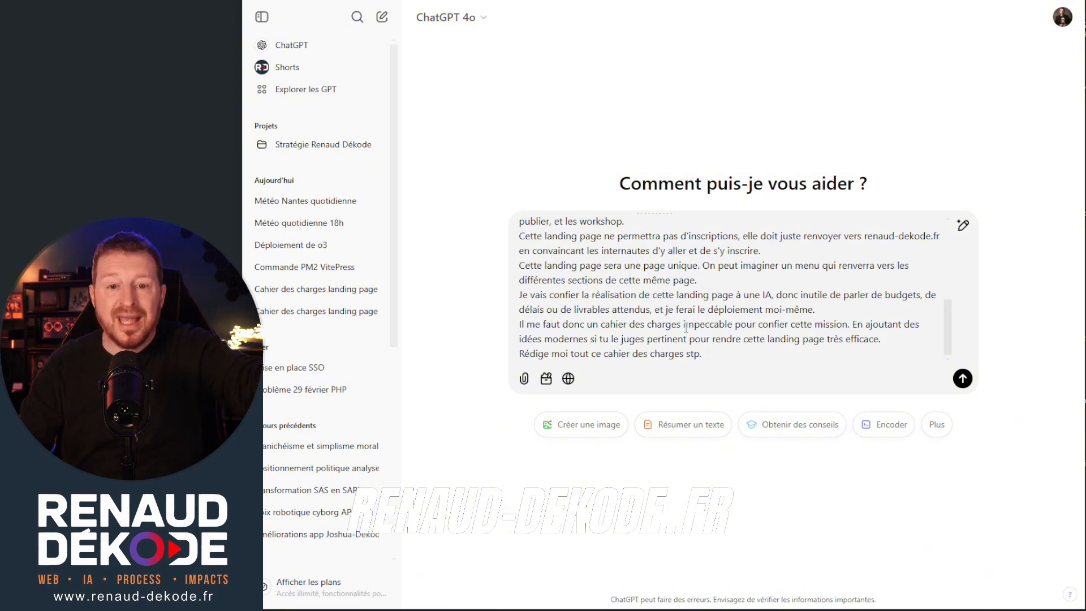
{"action": "scroll", "coordinate": [686, 328], "scroll_direction": "up", "scroll_amount": 2}
{"action": "scroll", "coordinate": [895, 303], "scroll_direction": "down", "scroll_amount": 2}
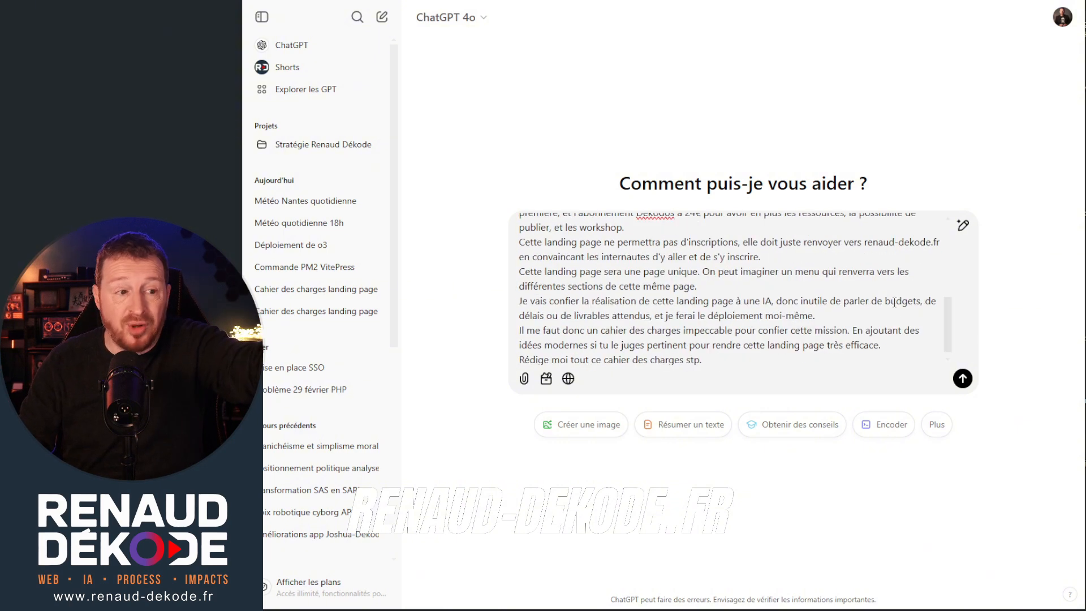
{"action": "key", "text": "Return"}
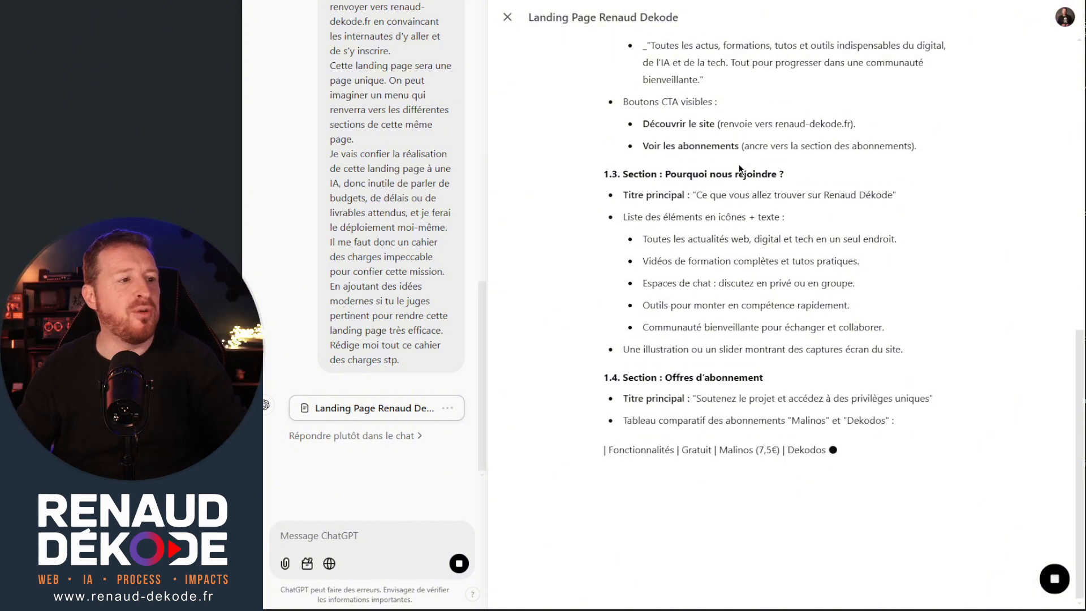
Review the generated landing page specification, examining its page structure, subscription table, design, extra features and delivery sections.
{"action": "scroll", "coordinate": [711, 179], "scroll_direction": "up", "scroll_amount": 2}
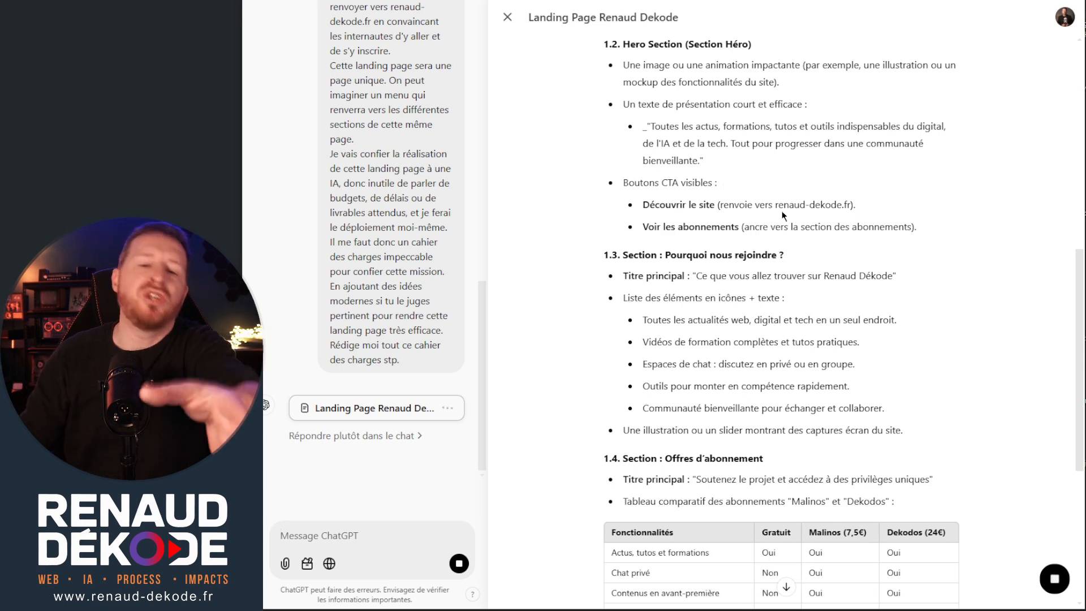
{"action": "scroll", "coordinate": [692, 166], "scroll_direction": "up", "scroll_amount": 3}
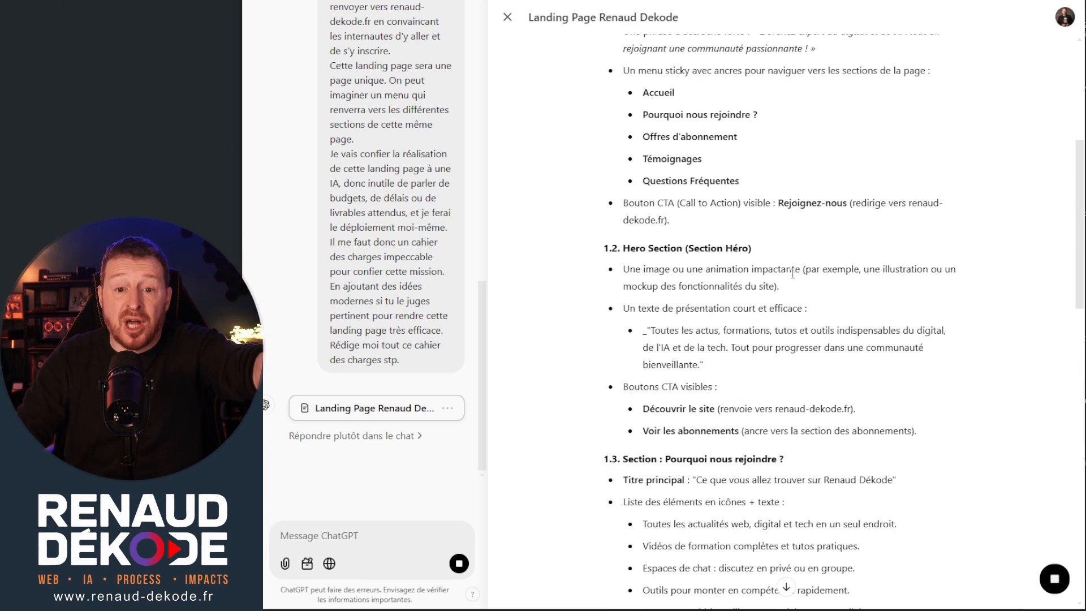
{"action": "scroll", "coordinate": [794, 276], "scroll_direction": "up", "scroll_amount": 5}
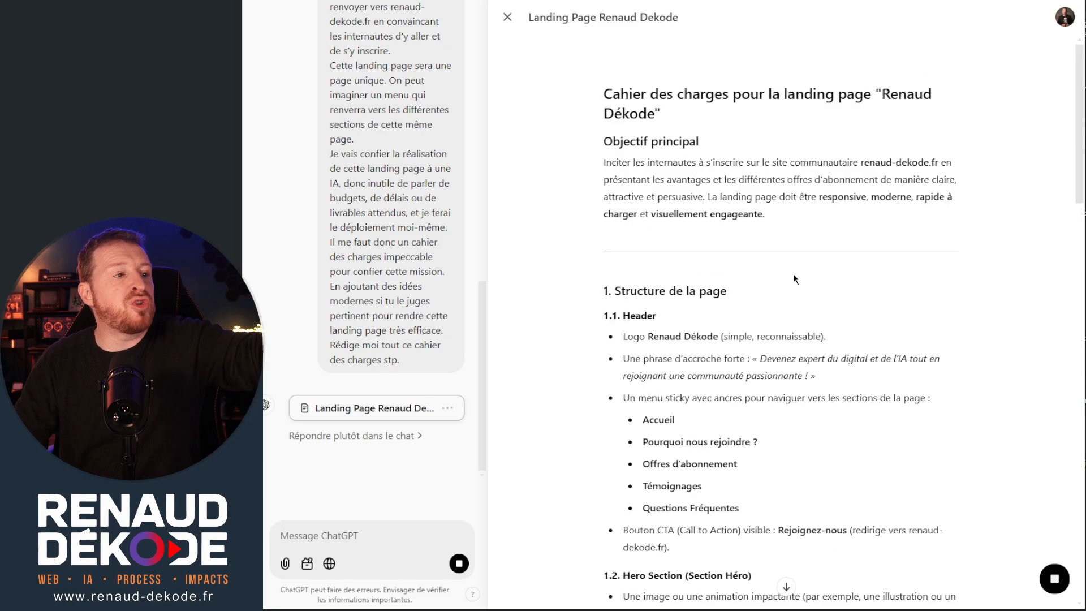
{"action": "scroll", "coordinate": [792, 271], "scroll_direction": "down", "scroll_amount": 20}
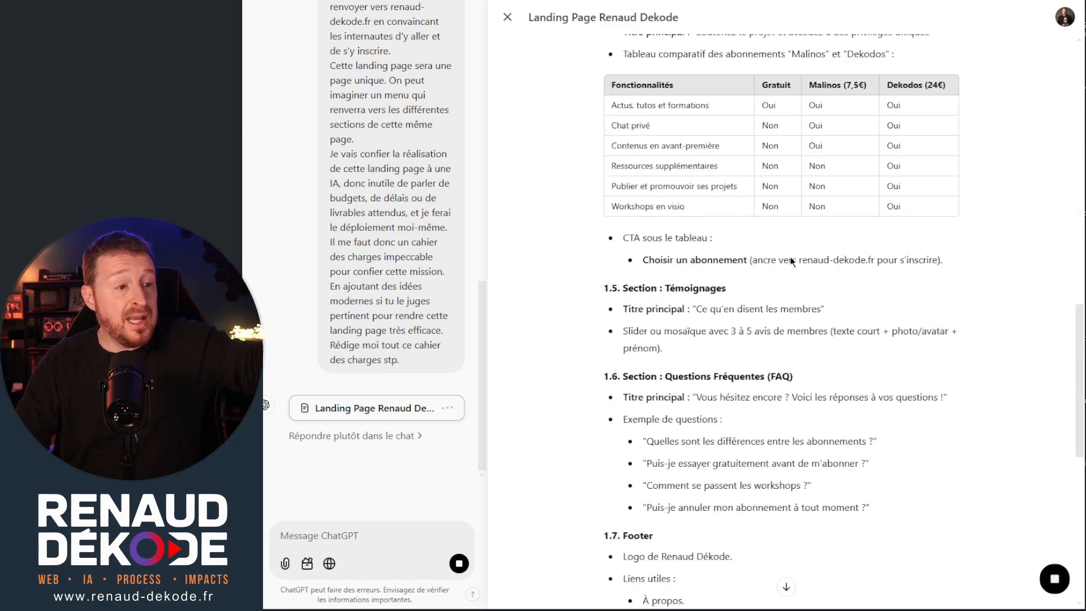
{"action": "scroll", "coordinate": [784, 254], "scroll_direction": "up", "scroll_amount": 6}
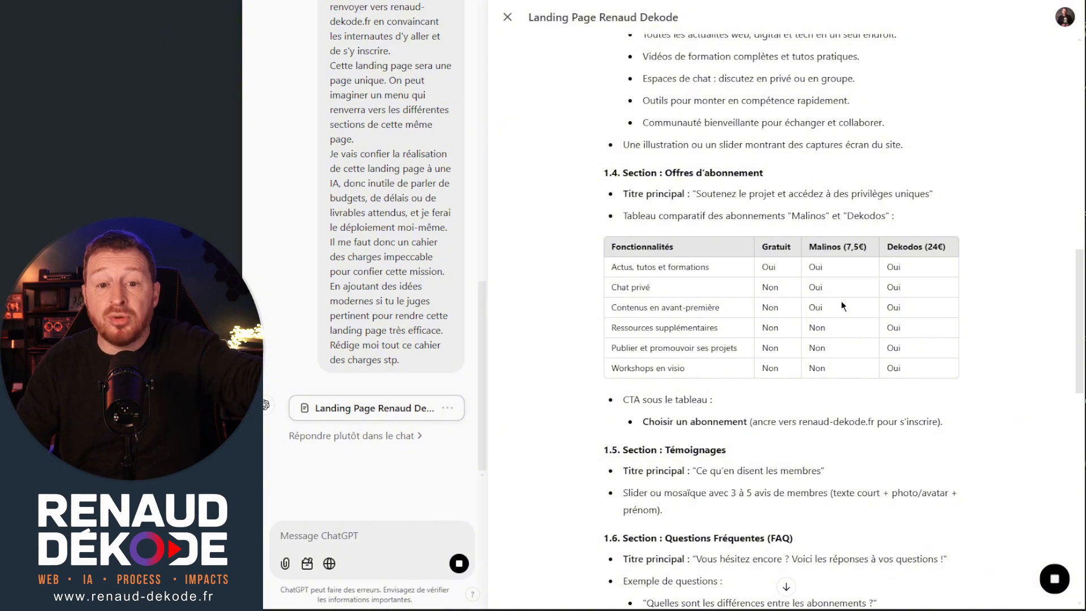
{"action": "scroll", "coordinate": [754, 121], "scroll_direction": "down", "scroll_amount": 9}
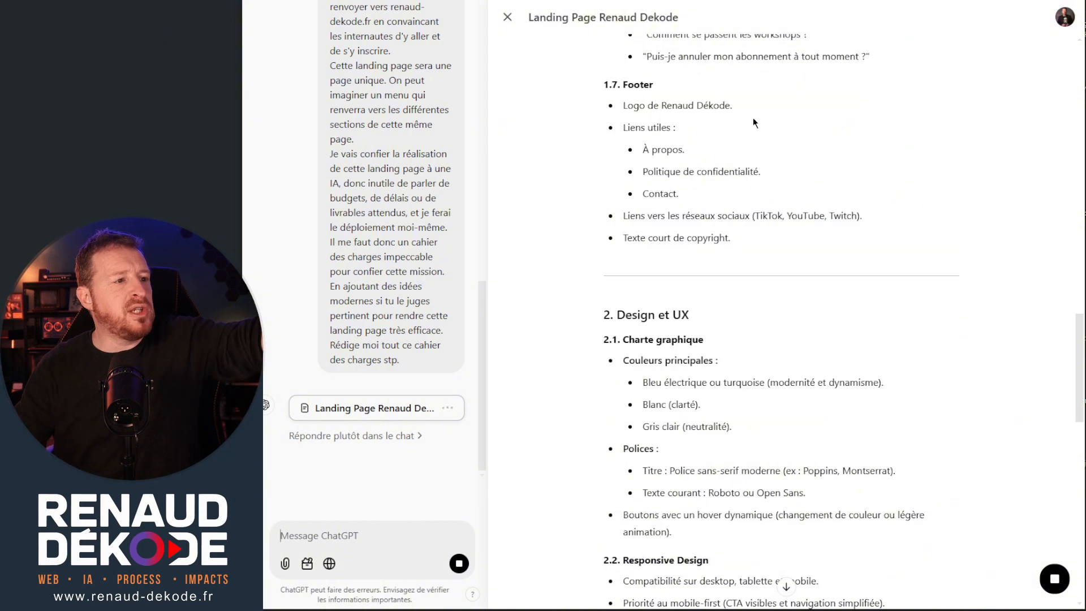
{"action": "scroll", "coordinate": [653, 105], "scroll_direction": "down", "scroll_amount": 6}
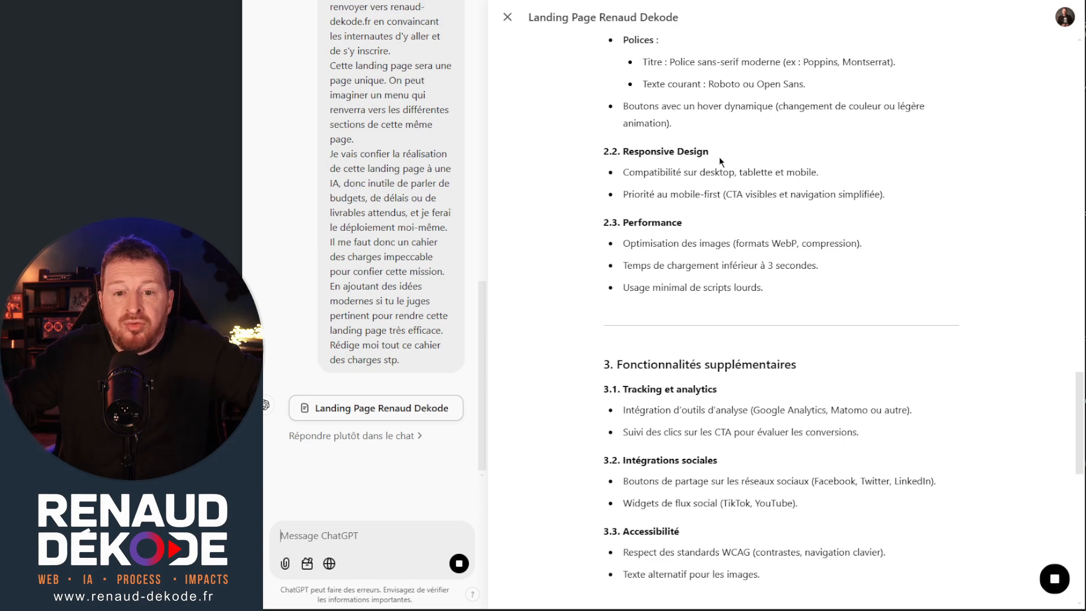
{"action": "scroll", "coordinate": [718, 158], "scroll_direction": "down", "scroll_amount": 10}
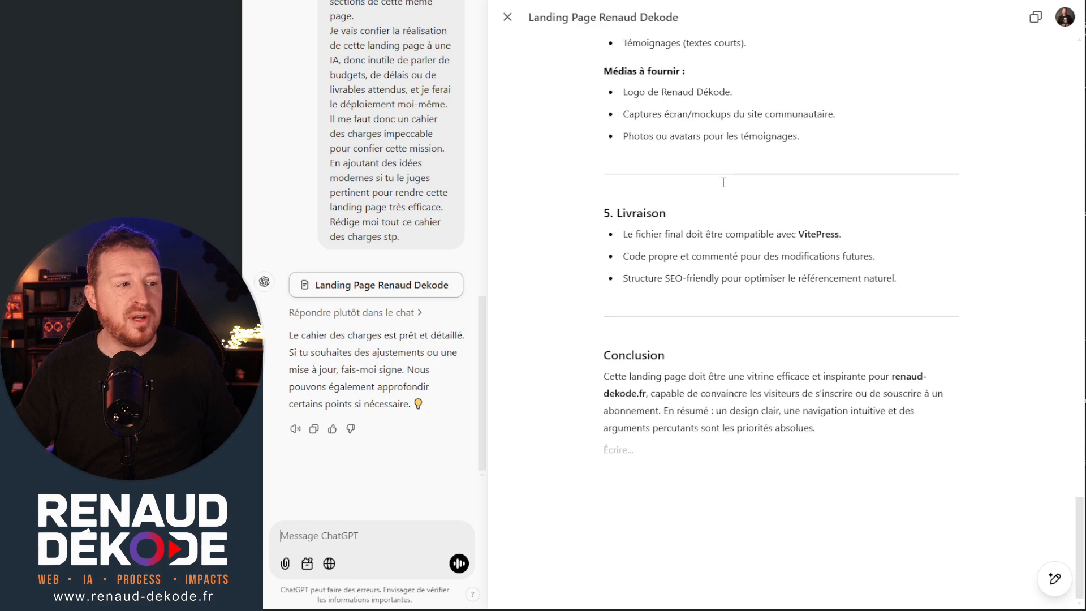
Select and copy the specification text from the end of section 5 Livraison back to the document's beginning, leaving out the conclusion.
{"action": "scroll", "coordinate": [724, 182], "scroll_direction": "up", "scroll_amount": 3}
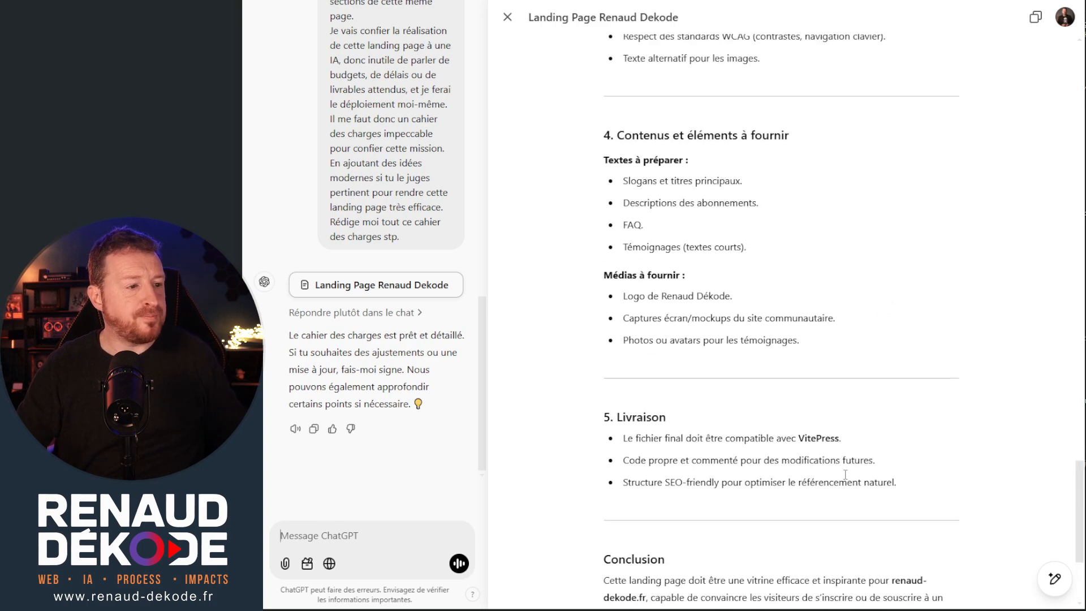
{"action": "left_click_drag", "start_coordinate": [838, 517], "coordinate": [574, 151]}
{"action": "scroll", "coordinate": [739, 316], "scroll_direction": "up", "scroll_amount": 10}
{"action": "scroll", "coordinate": [736, 309], "scroll_direction": "up", "scroll_amount": 7}
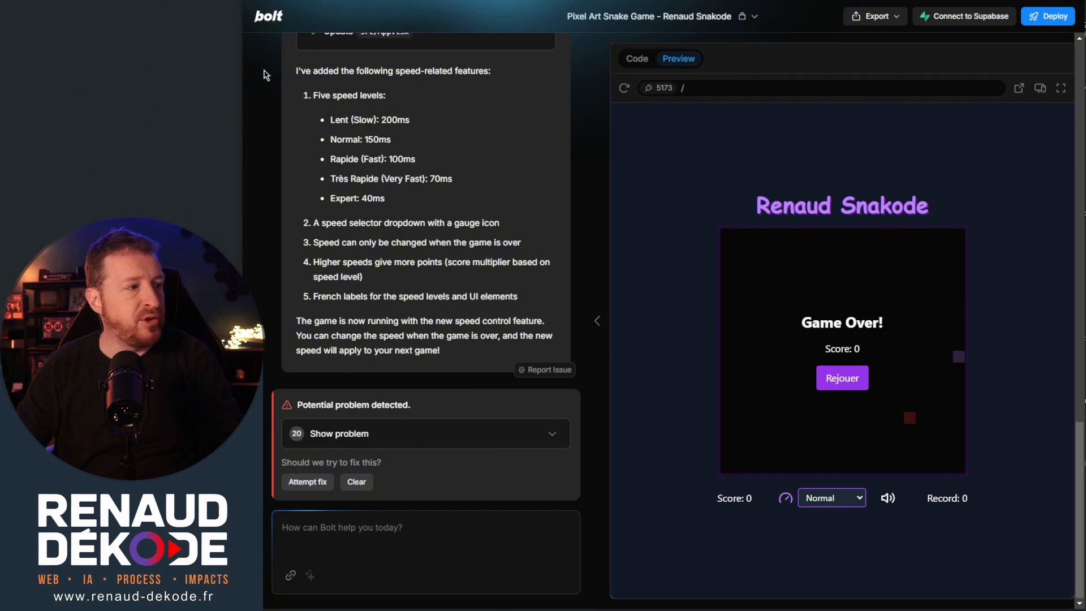
Switch back to Bolt, start a new chat and paste the copied landing page specification as the prompt.
{"action": "mouse_move", "coordinate": [287, 291]}
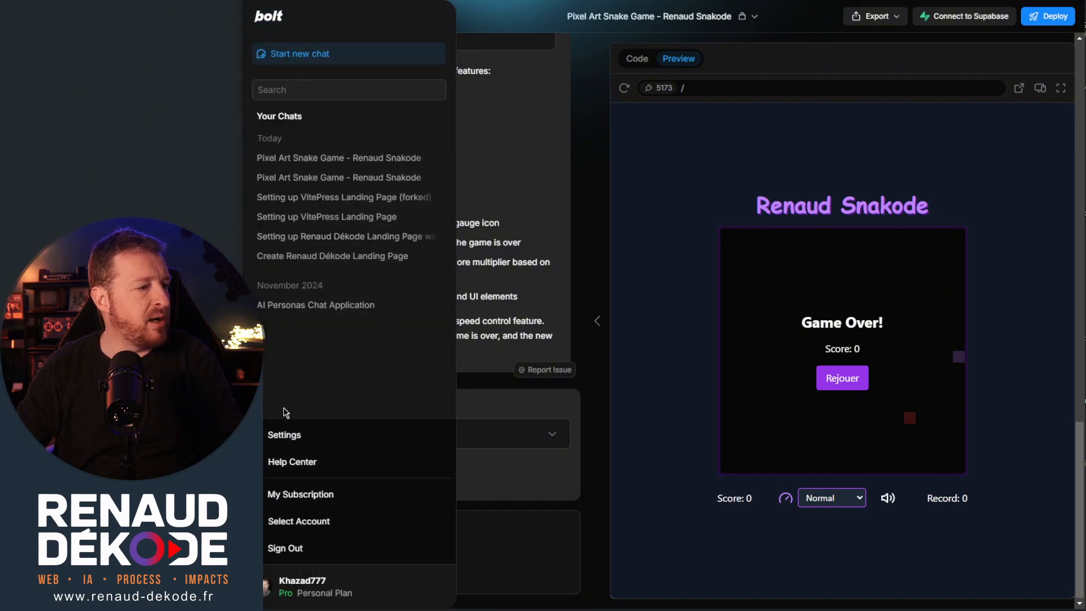
{"action": "left_click", "coordinate": [301, 57]}
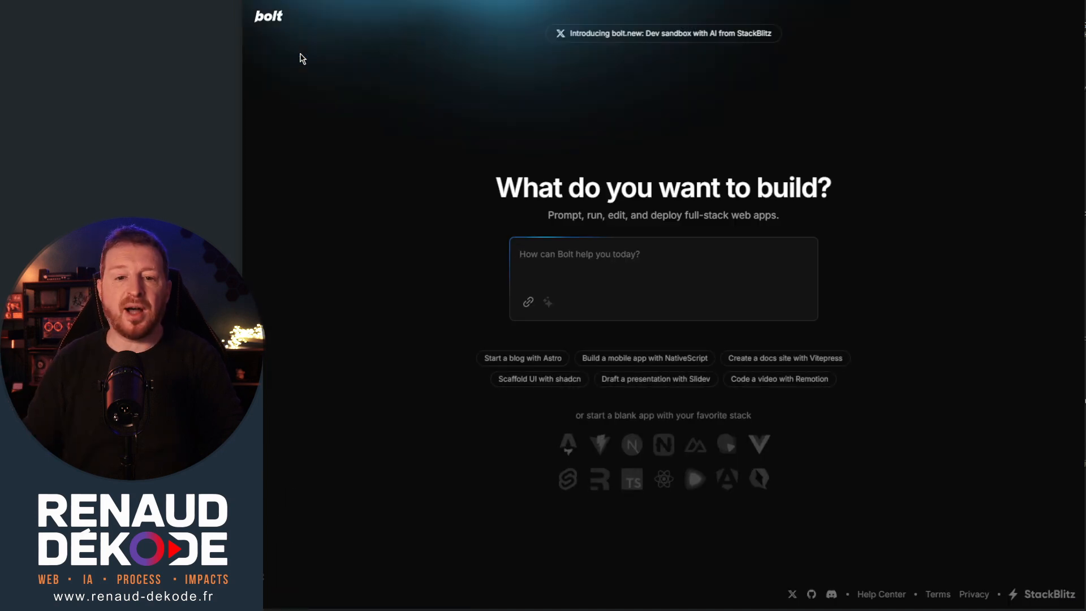
{"action": "key", "text": "ctrl+v"}
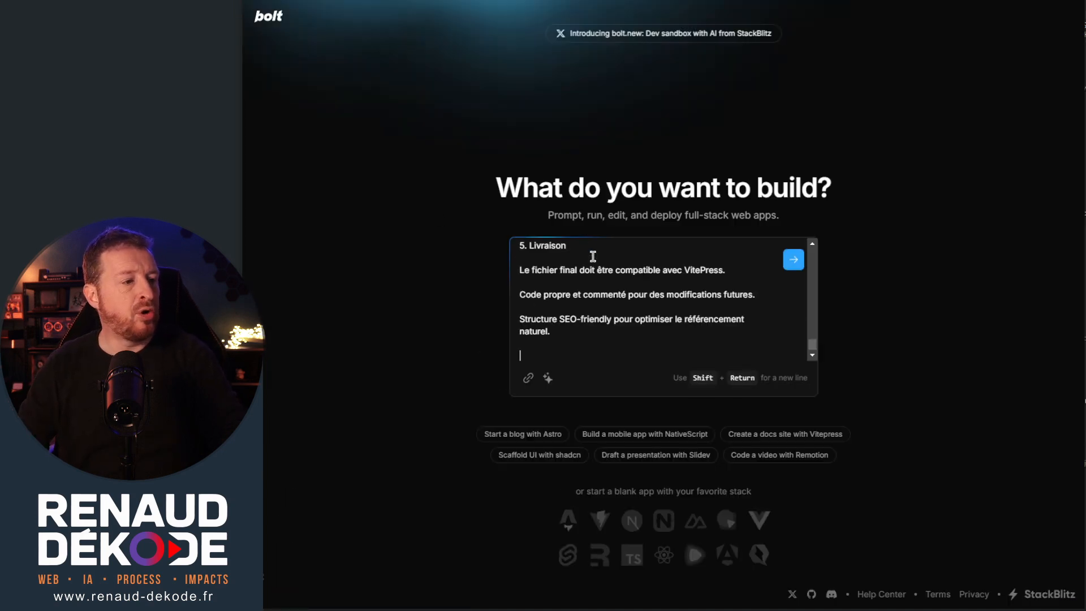
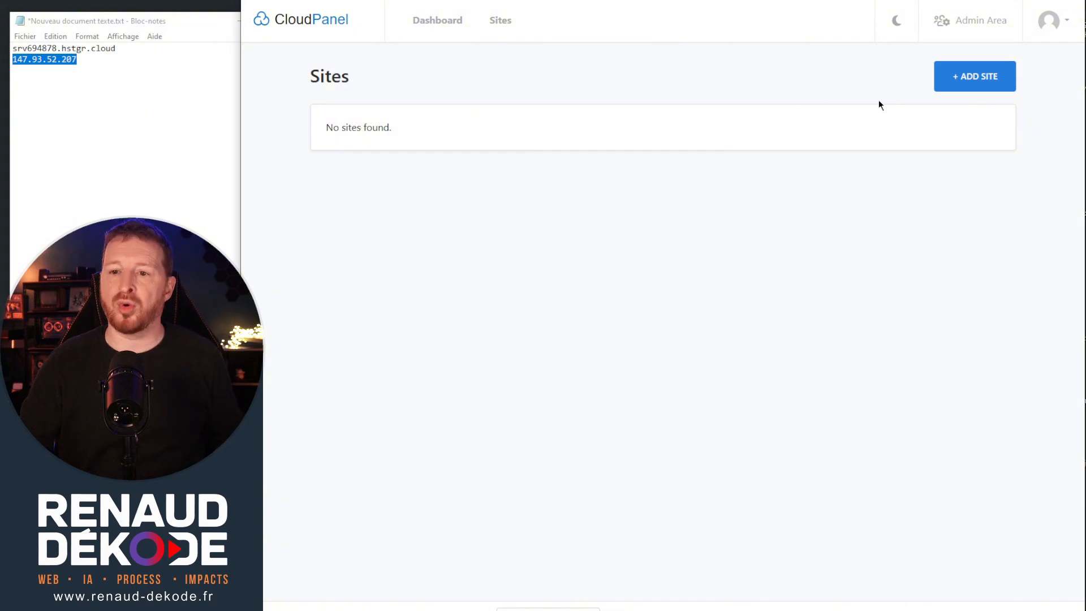
Switch to CloudPanel, create a site for the domain srv694878.hstgr.cloud with site user hstgr-srv694878, and open its file manager.
{"action": "left_click", "coordinate": [971, 89]}
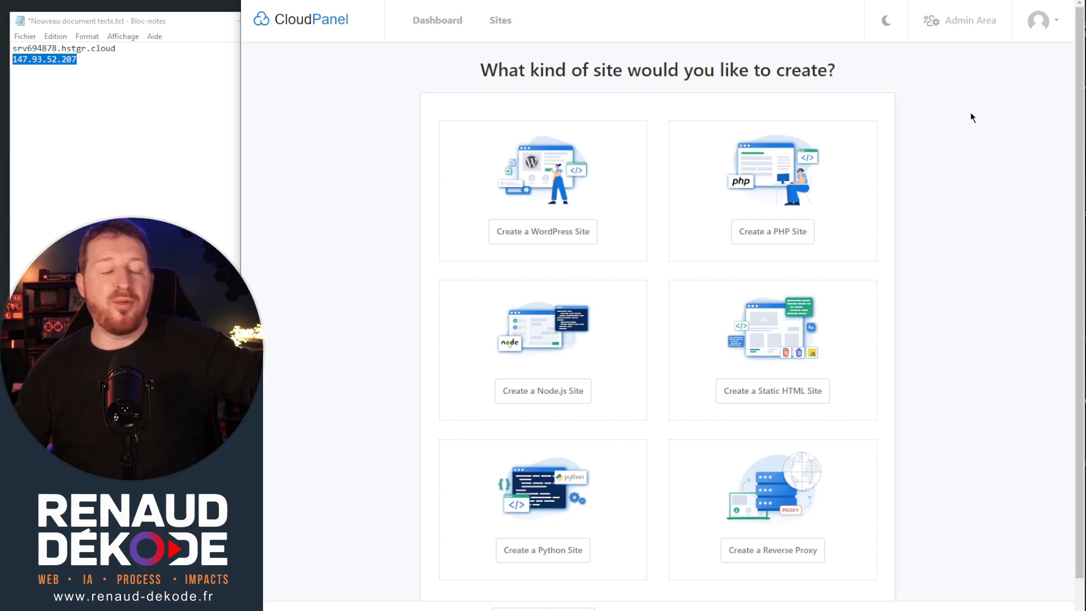
{"action": "scroll", "coordinate": [864, 232], "scroll_direction": "down", "scroll_amount": 1}
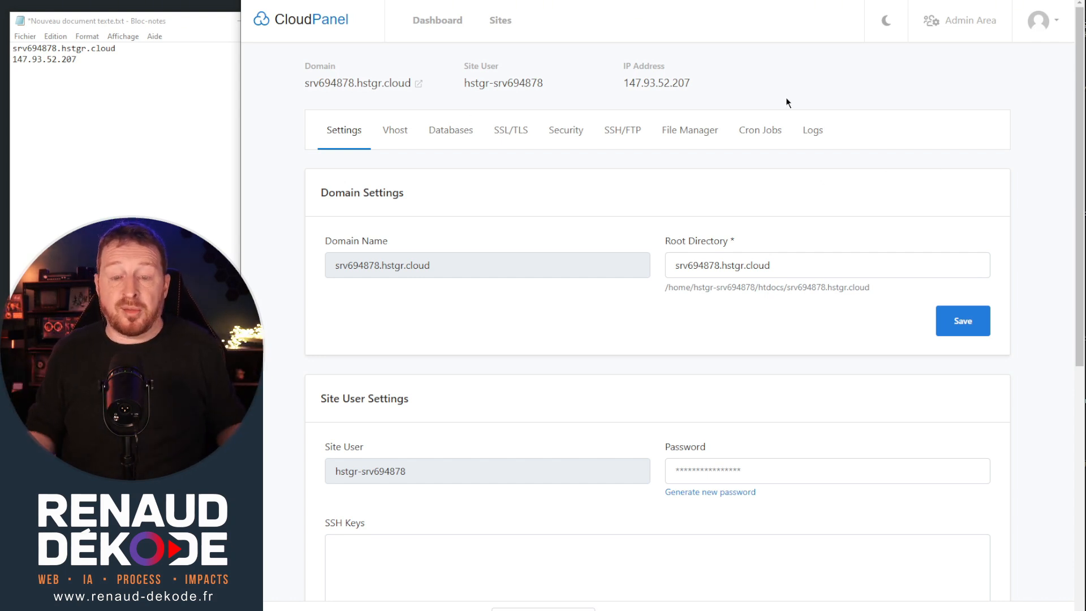
{"action": "left_click", "coordinate": [701, 141]}
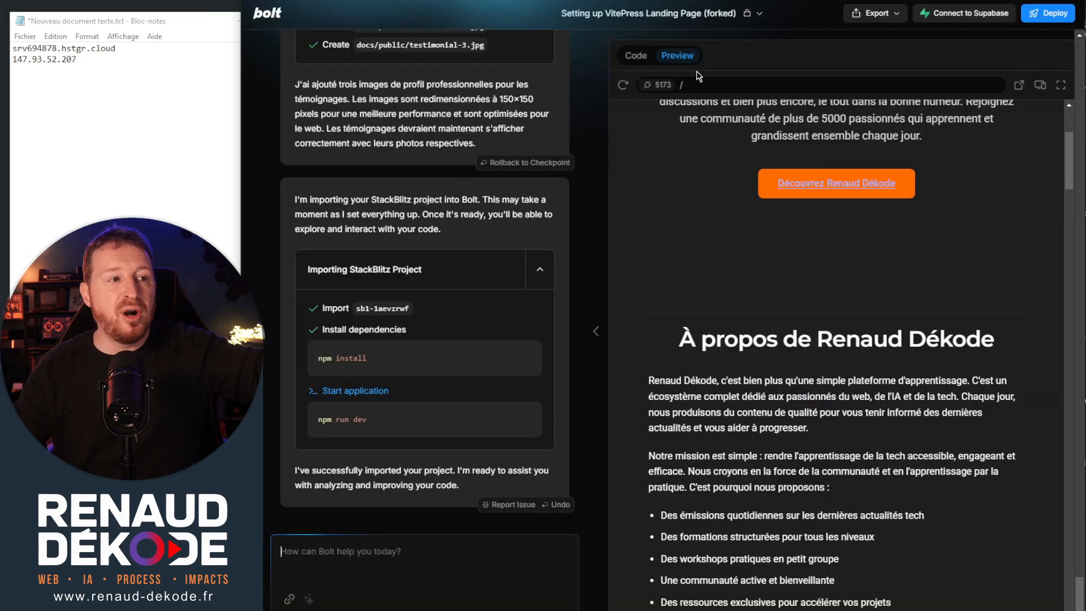
Switch to Bolt, look over the landing page preview and its code files, and export the project as a ZIP archive.
{"action": "scroll", "coordinate": [701, 209], "scroll_direction": "up", "scroll_amount": 4}
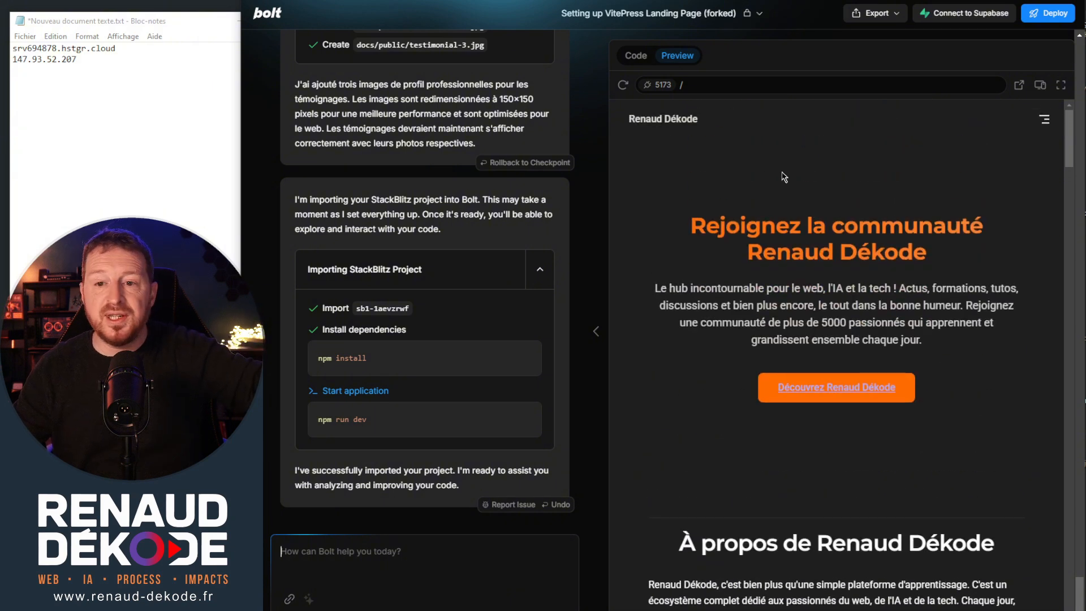
{"action": "left_click", "coordinate": [635, 56]}
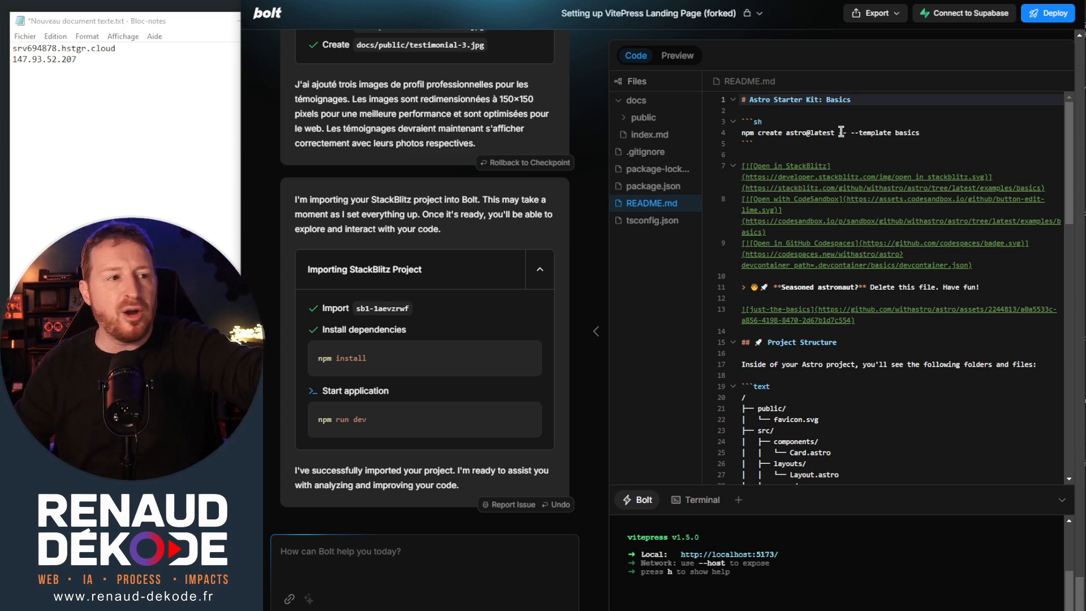
{"action": "left_click", "coordinate": [897, 16]}
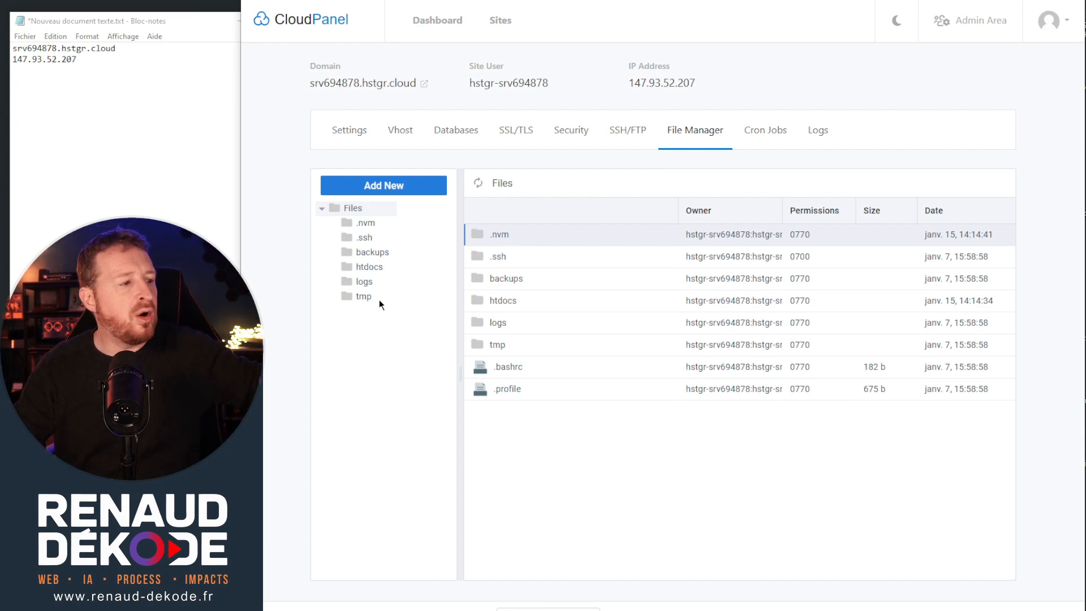
In CloudPanel's file manager, upload project-bolt-sb1-1aevzrwf.zip from the desktop into the htdocs/srv694878.hstgr.cloud folder.
{"action": "double_click", "coordinate": [366, 267]}
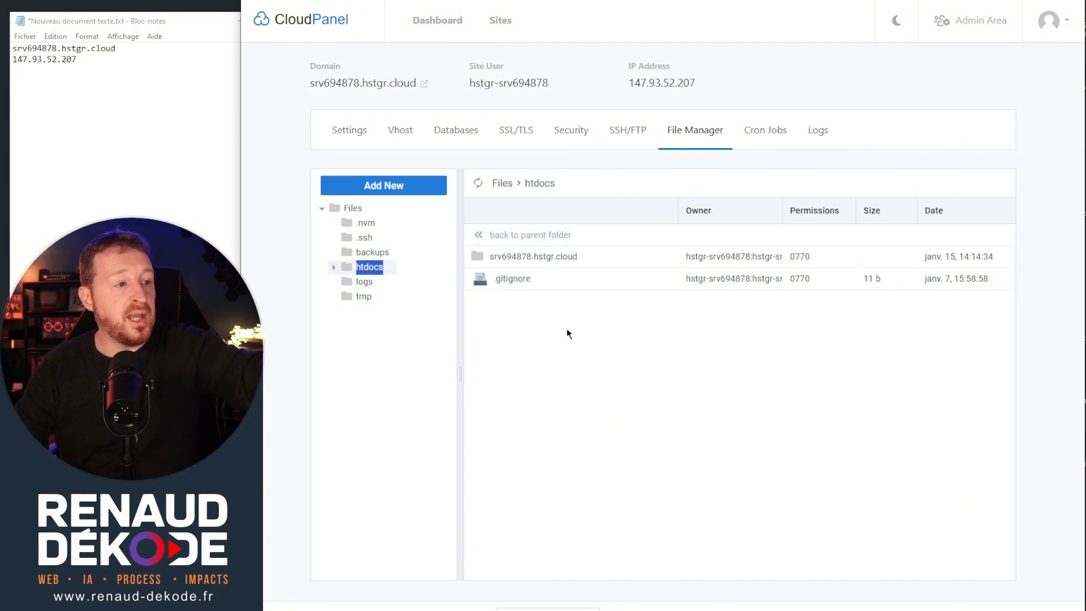
{"action": "double_click", "coordinate": [544, 256]}
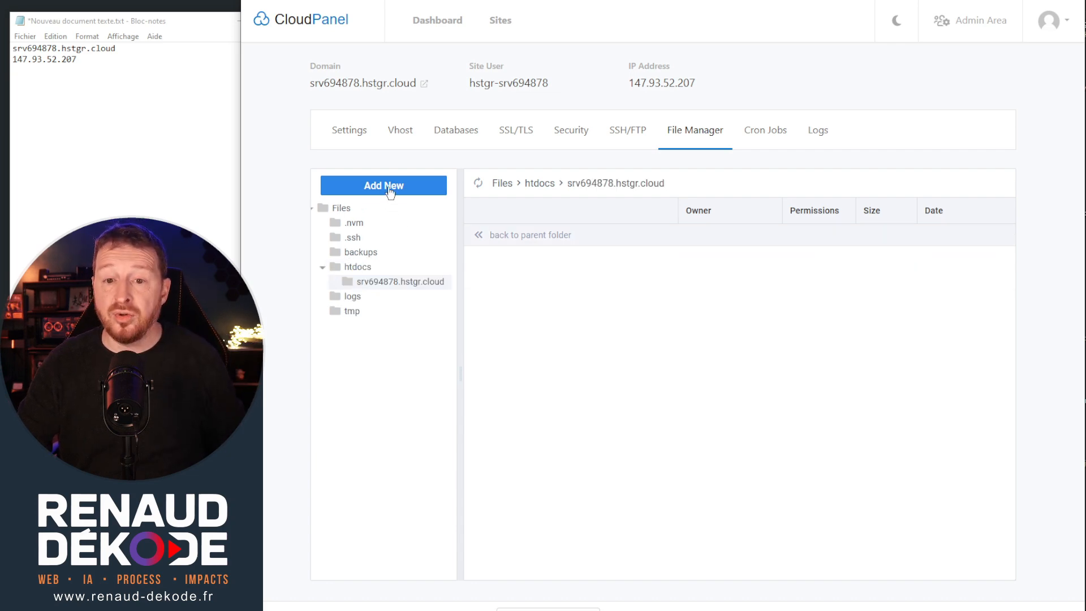
{"action": "left_click", "coordinate": [389, 193]}
{"action": "left_click", "coordinate": [366, 249]}
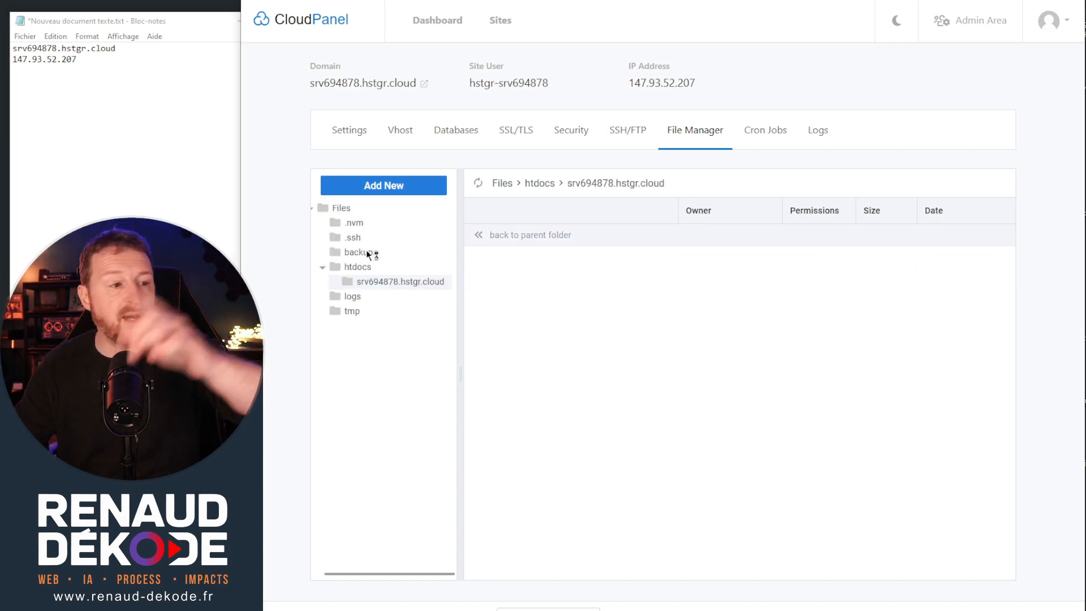
{"action": "scroll", "coordinate": [690, 116], "scroll_direction": "down", "scroll_amount": 3}
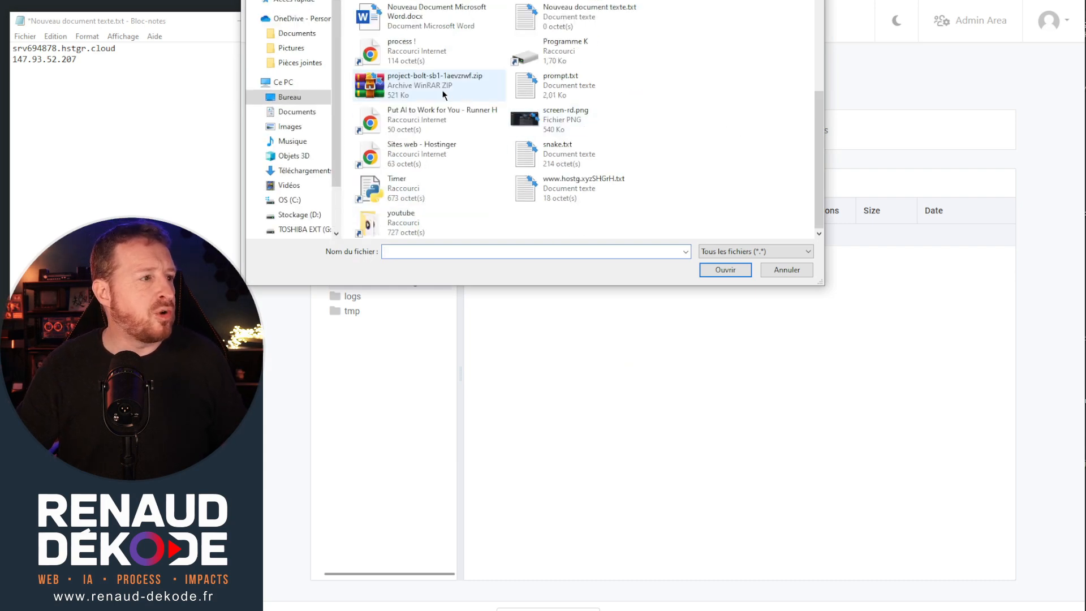
{"action": "left_click", "coordinate": [428, 83]}
{"action": "double_click", "coordinate": [427, 82]}
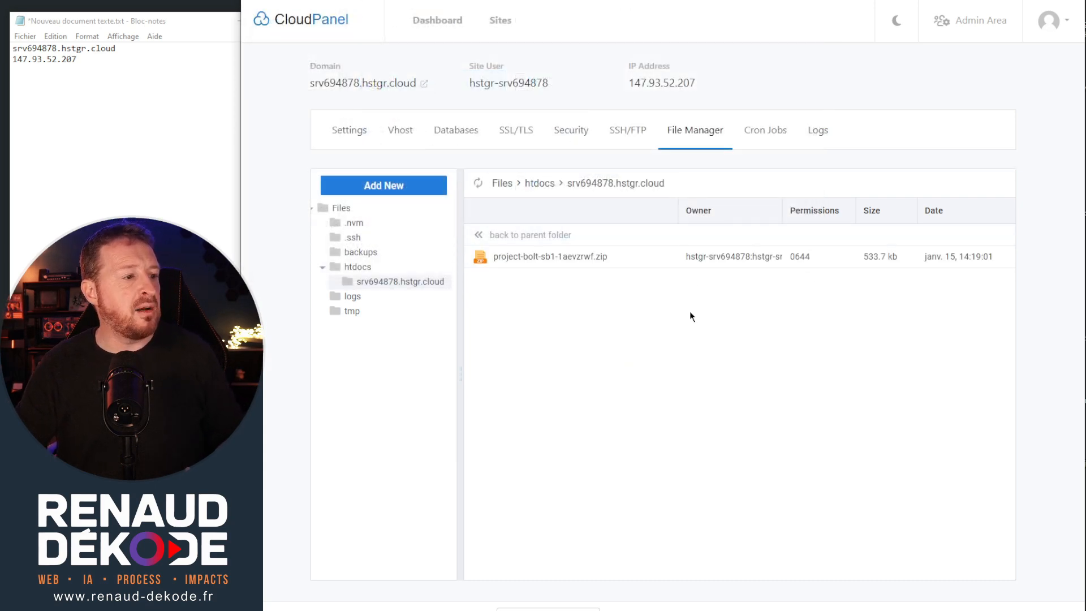
Extract the uploaded ZIP archive into a folder named project-bolt-sb1-1aevzrwf.
{"action": "right_click", "coordinate": [561, 256]}
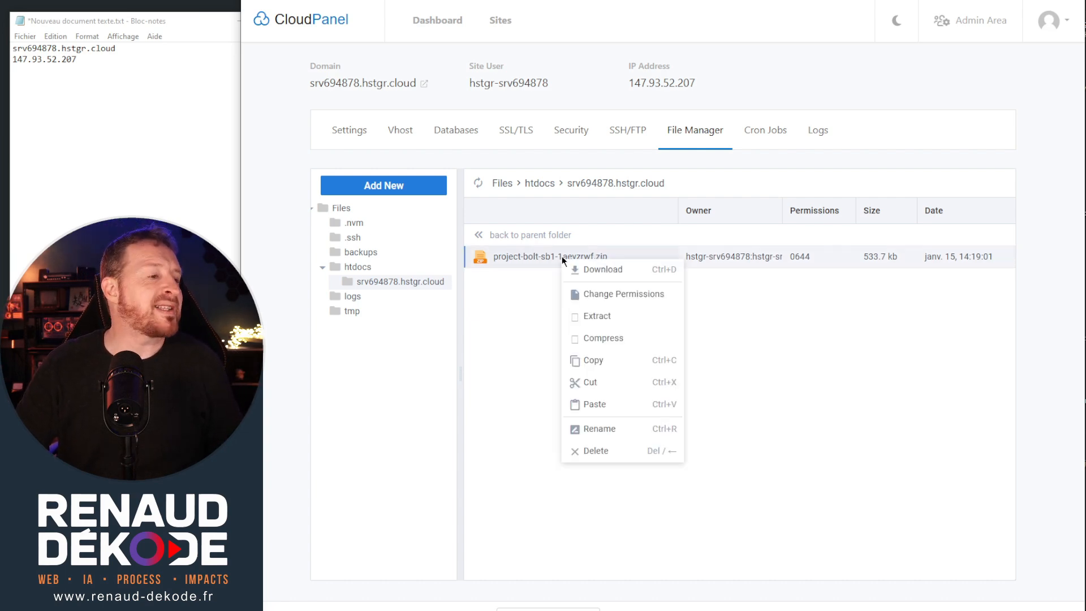
{"action": "left_click", "coordinate": [606, 319]}
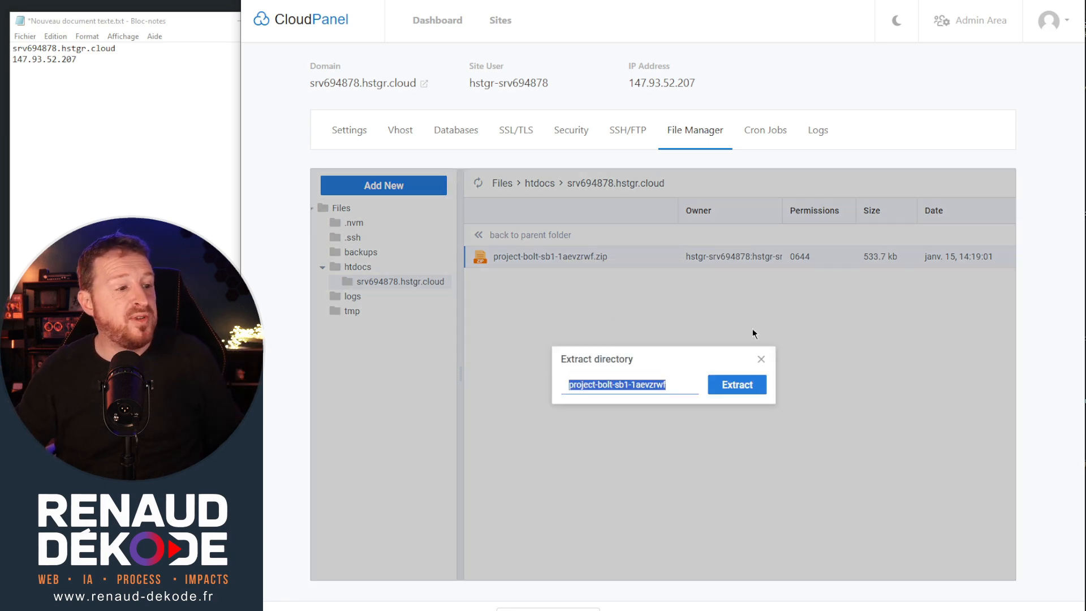
{"action": "left_click", "coordinate": [731, 386]}
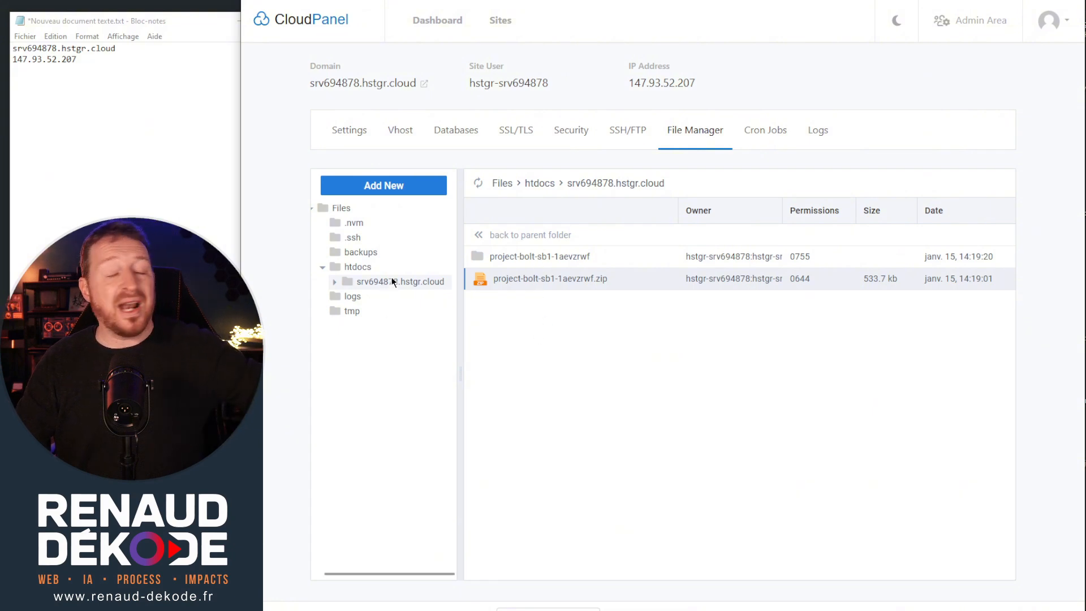
Move everything from the extracted archive's project folder into srv694878.hstgr.cloud and select the leftover project-bolt-sb1-1aevzrwf folder.
{"action": "double_click", "coordinate": [533, 256]}
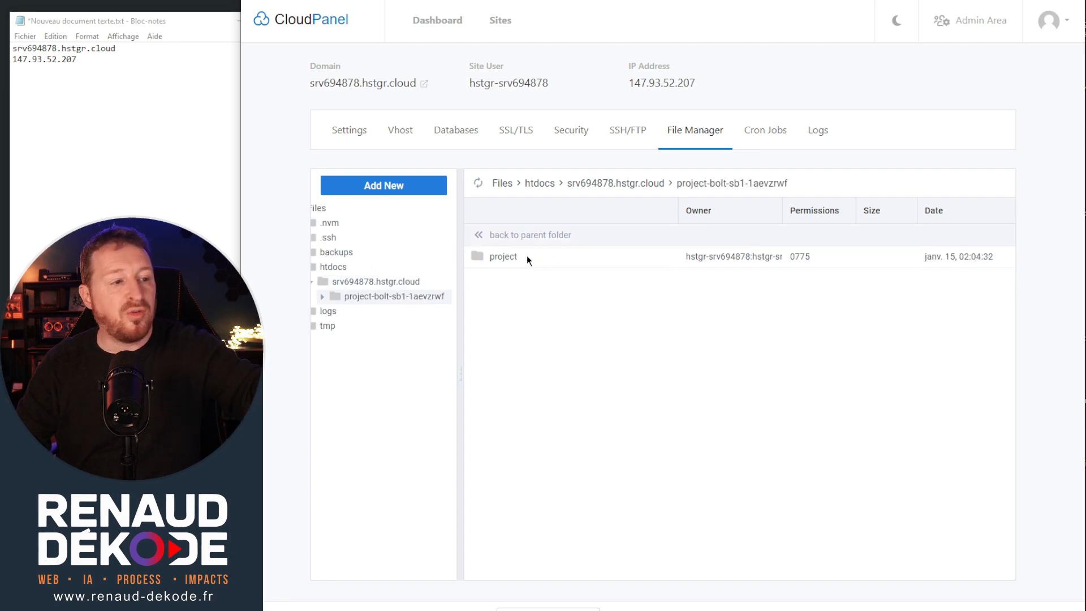
{"action": "double_click", "coordinate": [527, 256]}
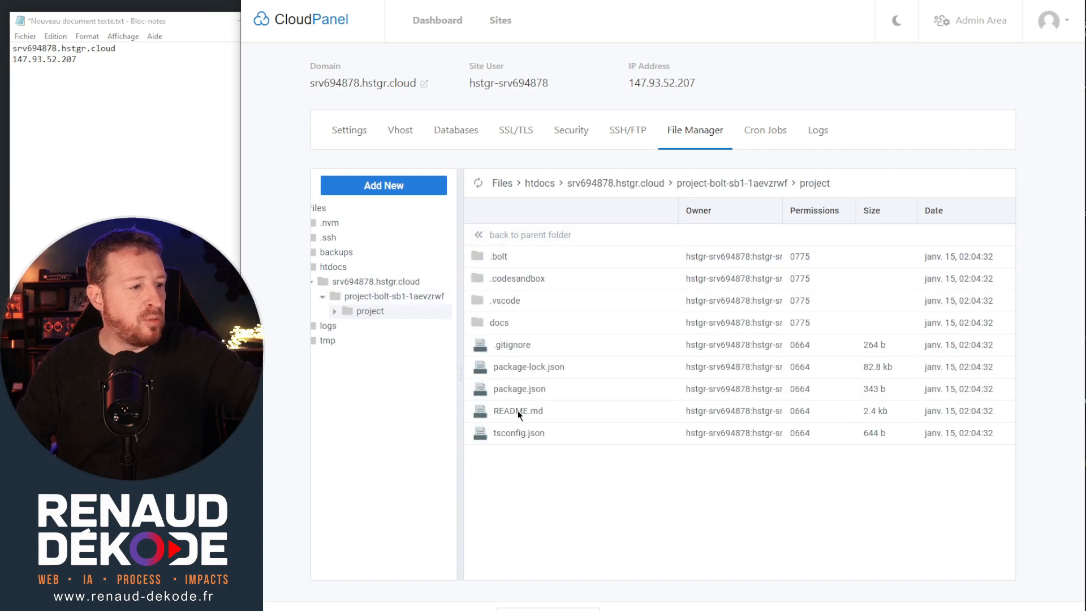
{"action": "key", "text": "ctrl+a"}
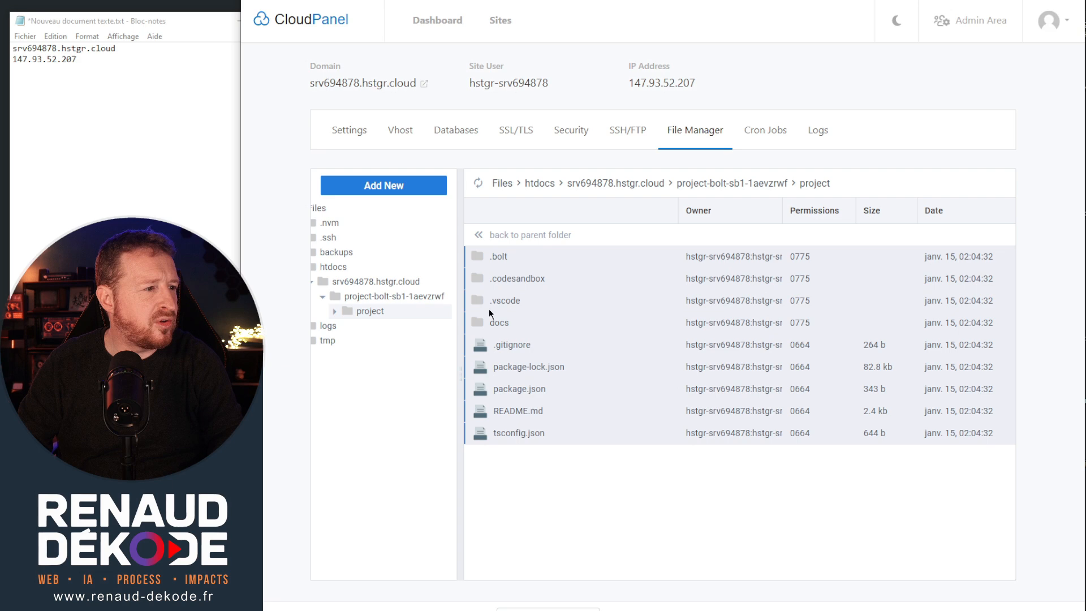
{"action": "left_click", "coordinate": [365, 283]}
{"action": "right_click", "coordinate": [542, 323]}
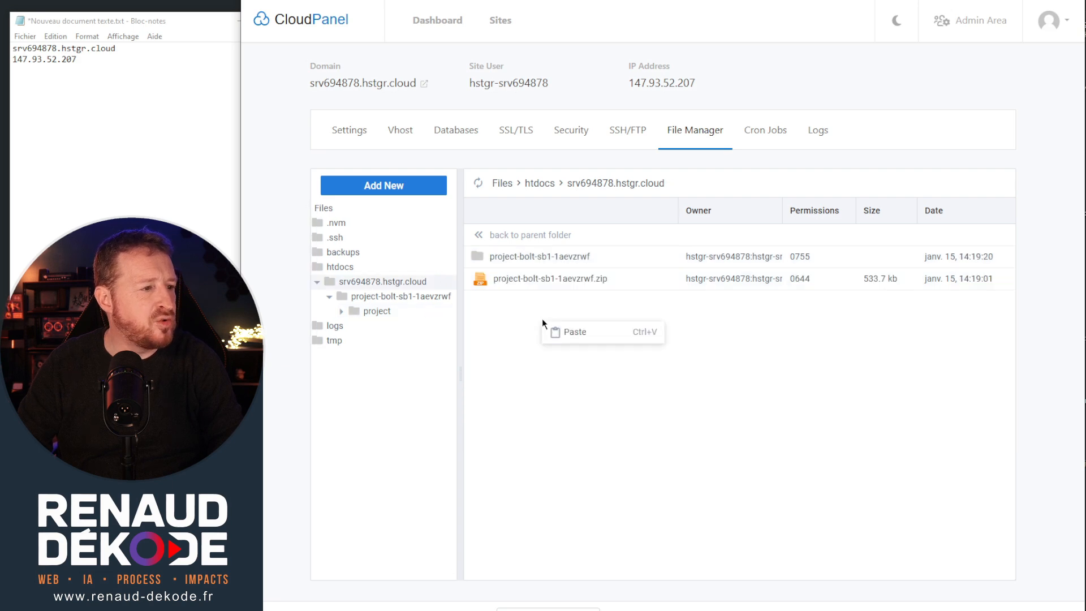
{"action": "left_click", "coordinate": [570, 332]}
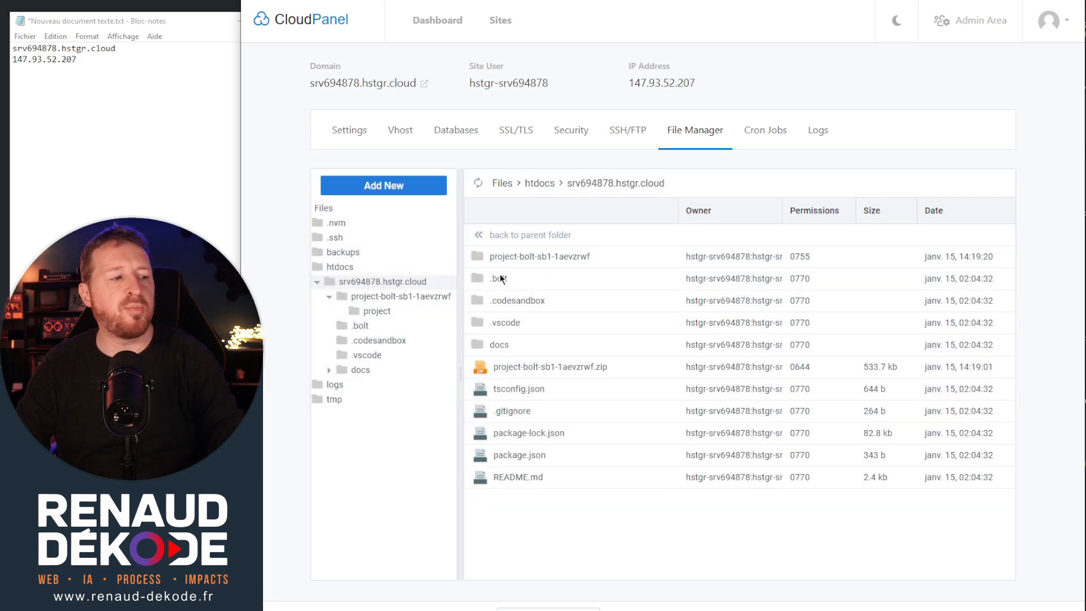
{"action": "left_click", "coordinate": [545, 258]}
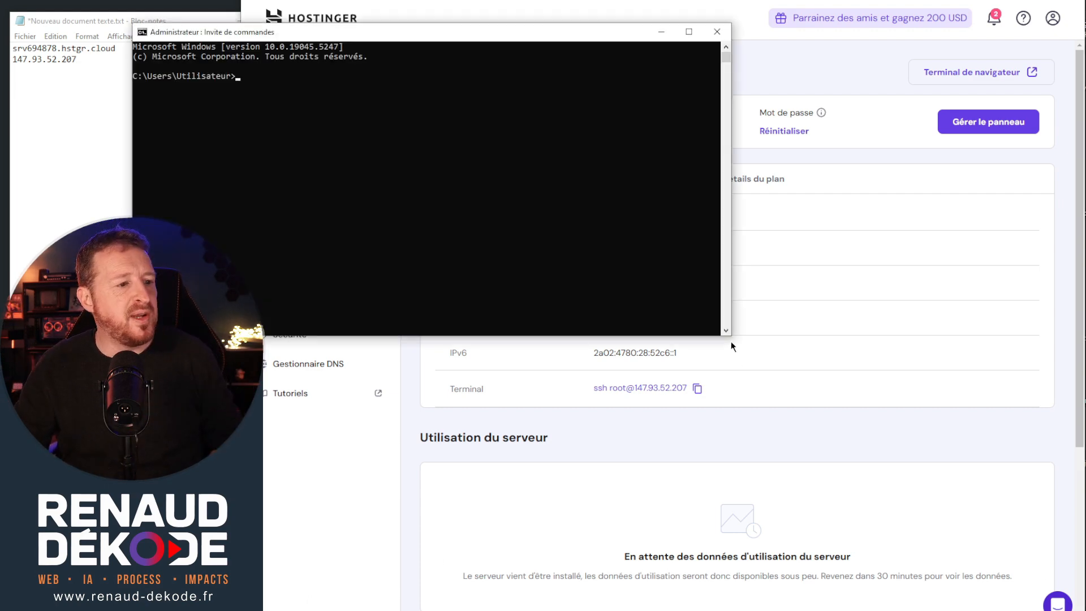
{"action": "left_click_drag", "start_coordinate": [732, 346], "coordinate": [833, 480]}
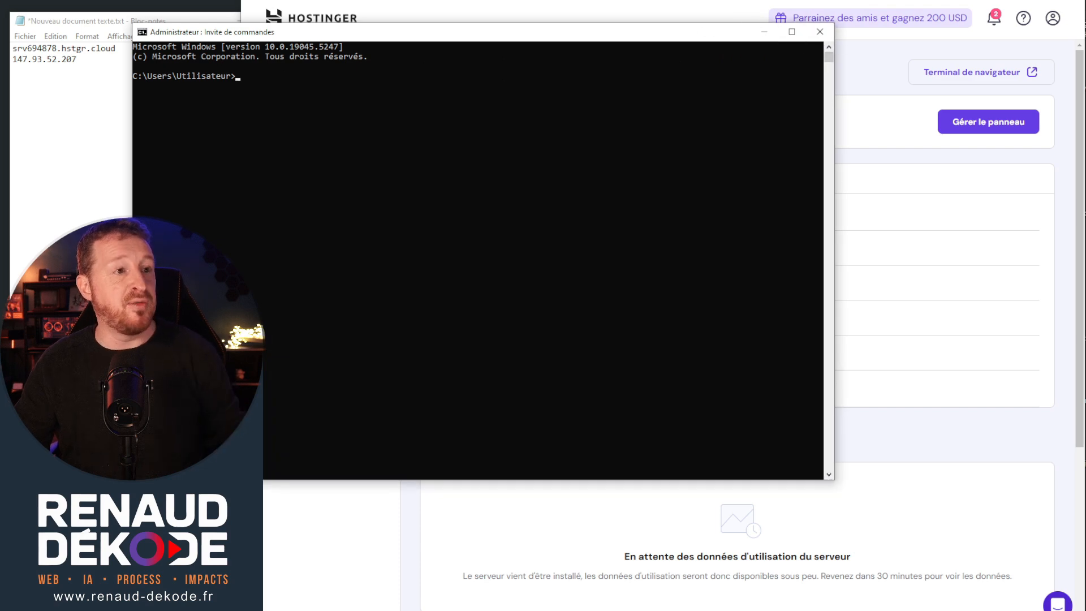
{"action": "key", "text": "alt+Tab"}
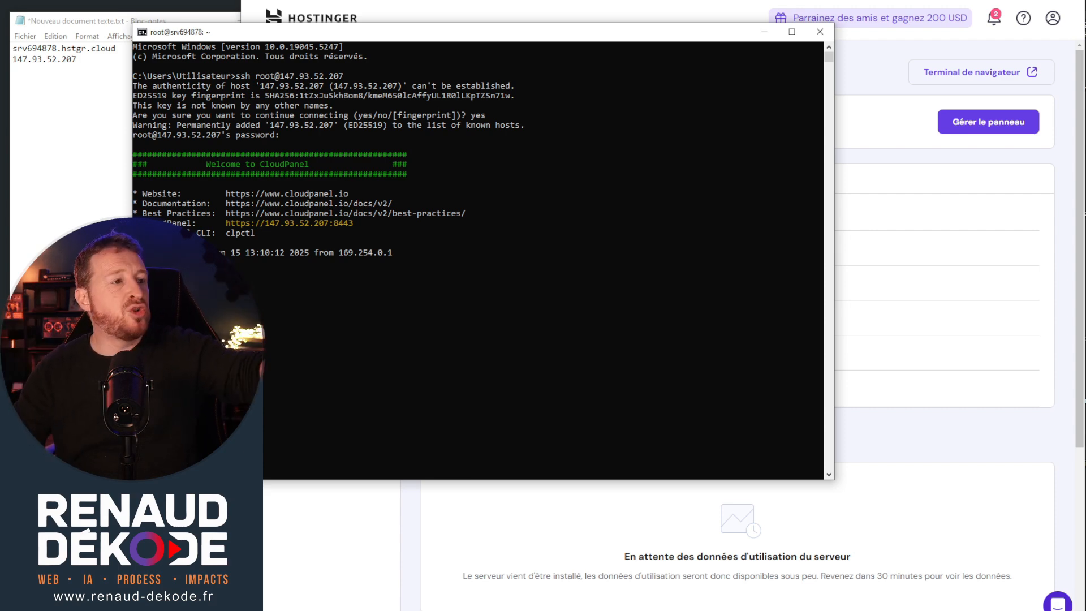
{"action": "key", "text": "alt+Tab"}
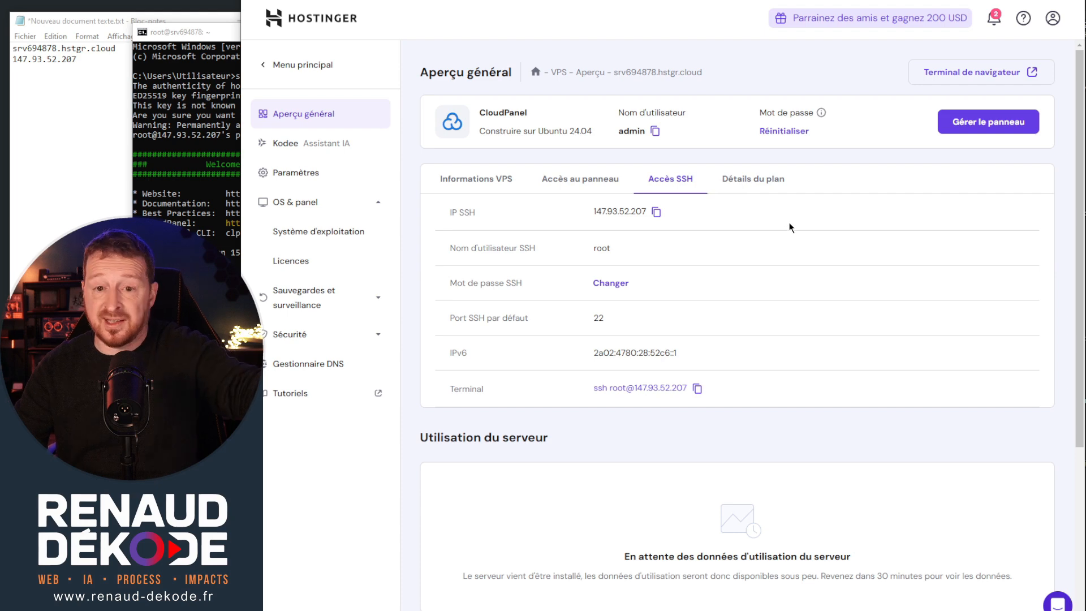
{"action": "left_click", "coordinate": [202, 27]}
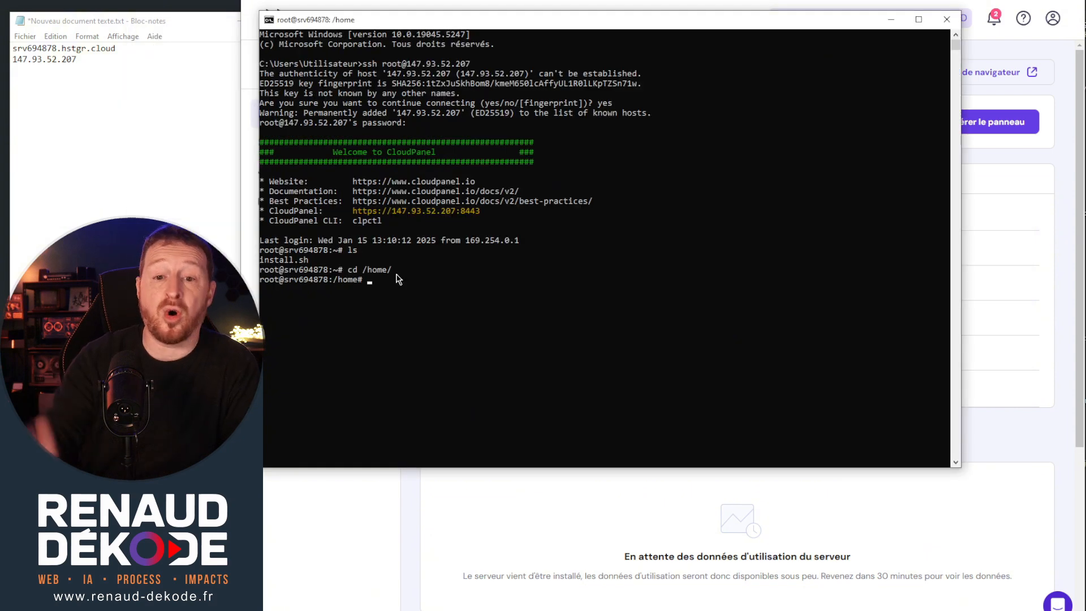
{"action": "left_click_drag", "start_coordinate": [678, 17], "coordinate": [634, 24]}
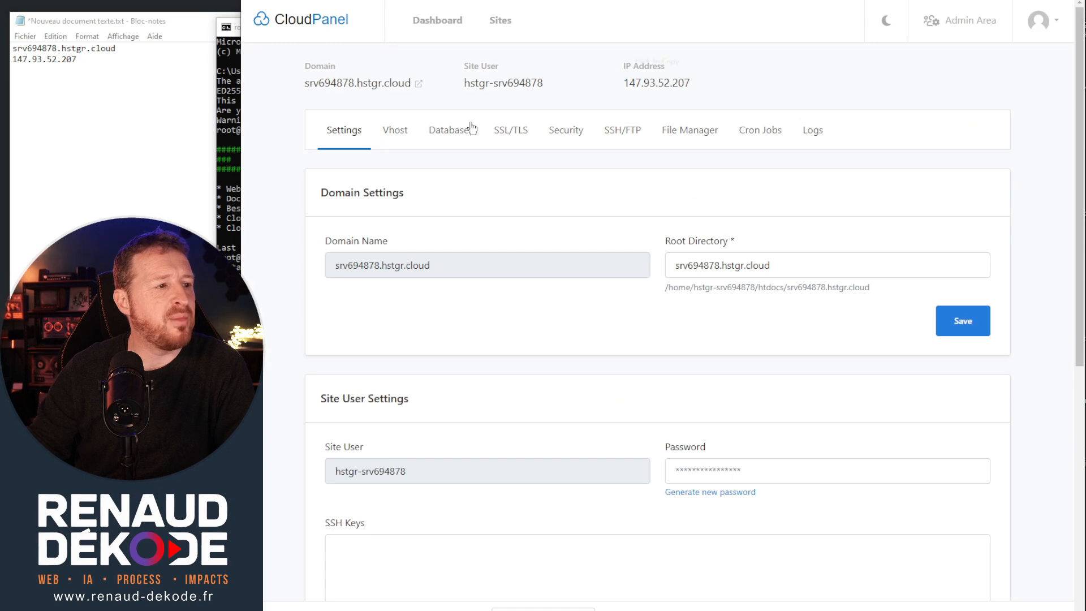
Check the site's folder path under htdocs in CloudPanel's file manager and return to the terminal.
{"action": "left_click", "coordinate": [697, 131]}
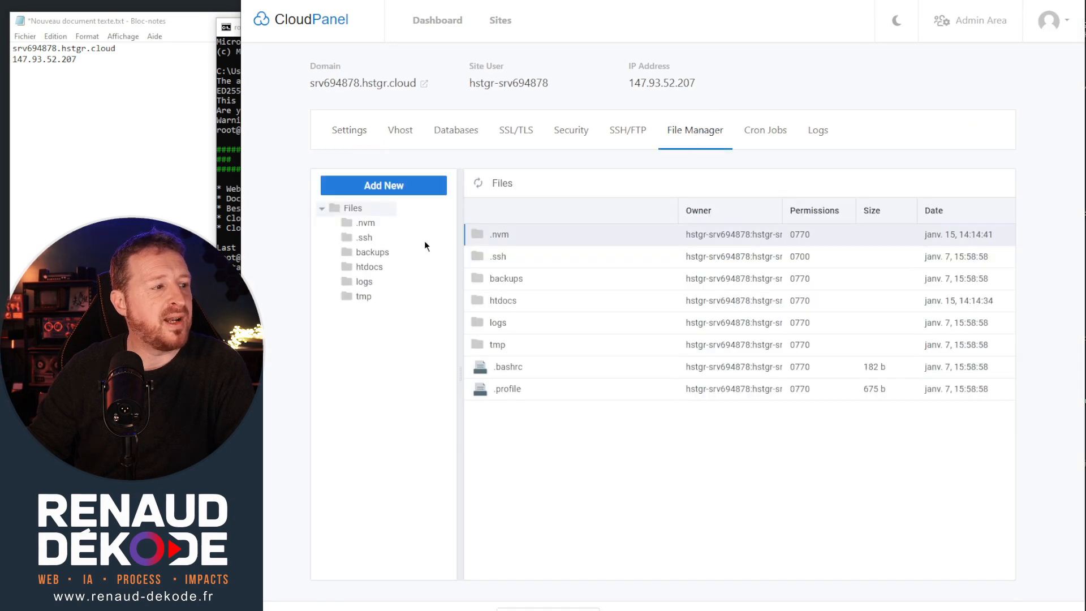
{"action": "double_click", "coordinate": [365, 265]}
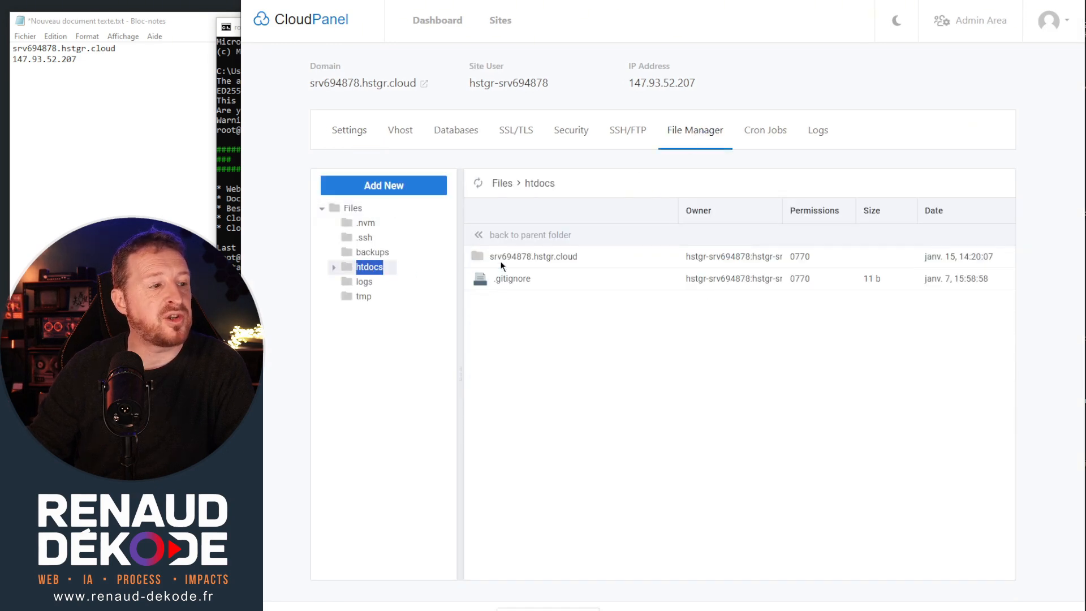
{"action": "left_click", "coordinate": [336, 269]}
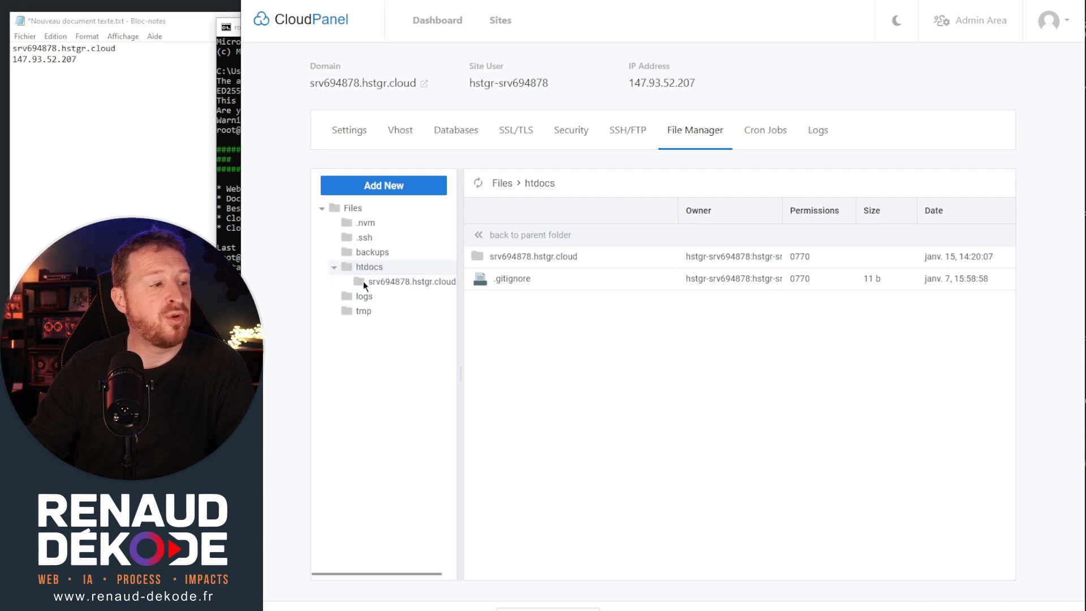
{"action": "left_click", "coordinate": [232, 22]}
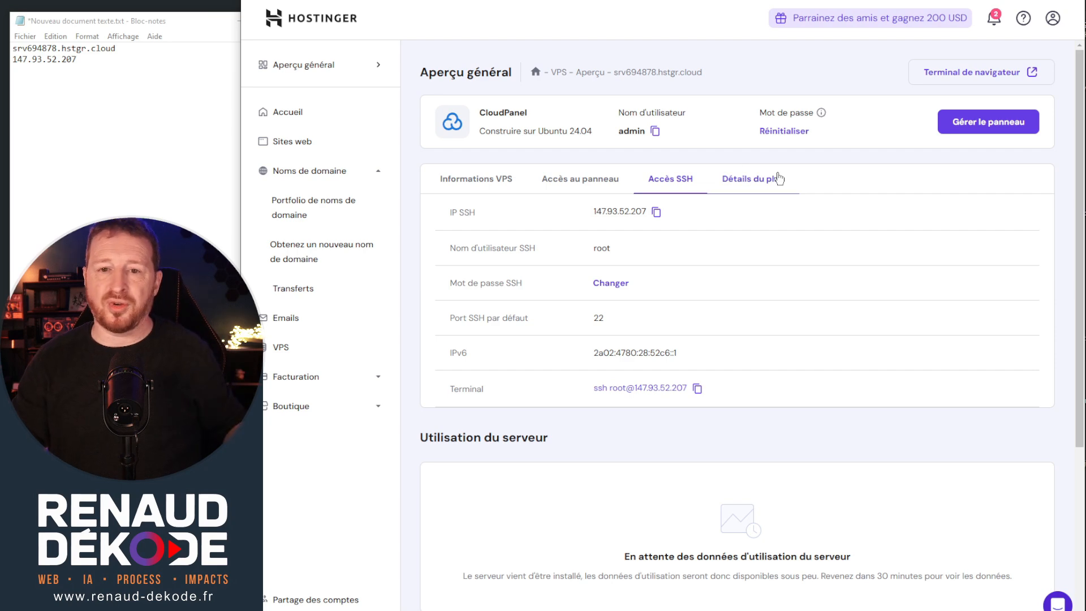
Switch to Hostinger, start adding a new domain from the domain portfolio and search for the name snakode.
{"action": "left_click", "coordinate": [322, 113]}
{"action": "left_click", "coordinate": [322, 123]}
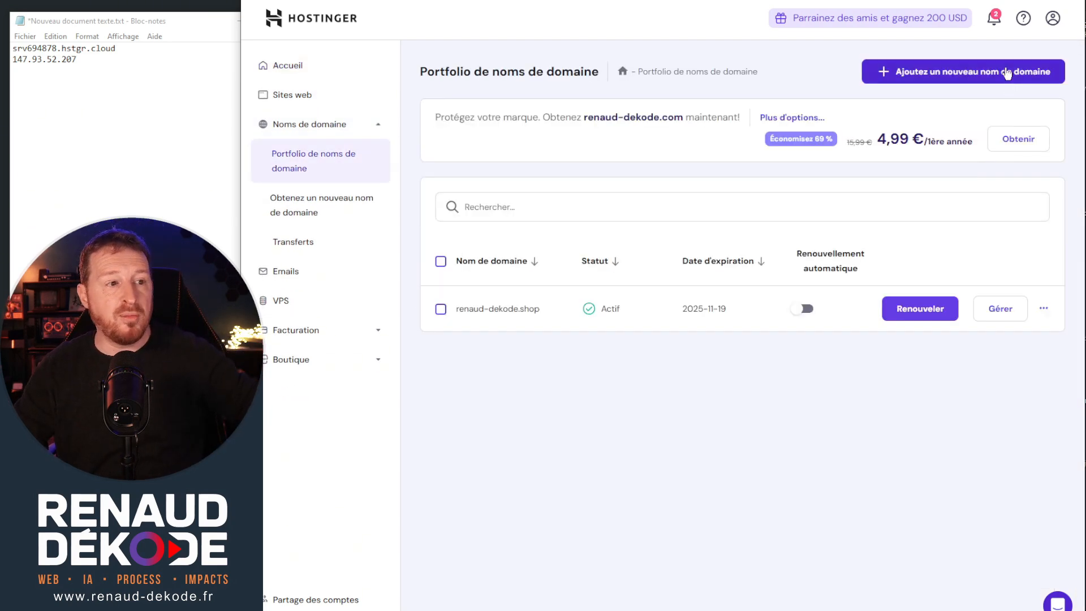
{"action": "left_click", "coordinate": [997, 79]}
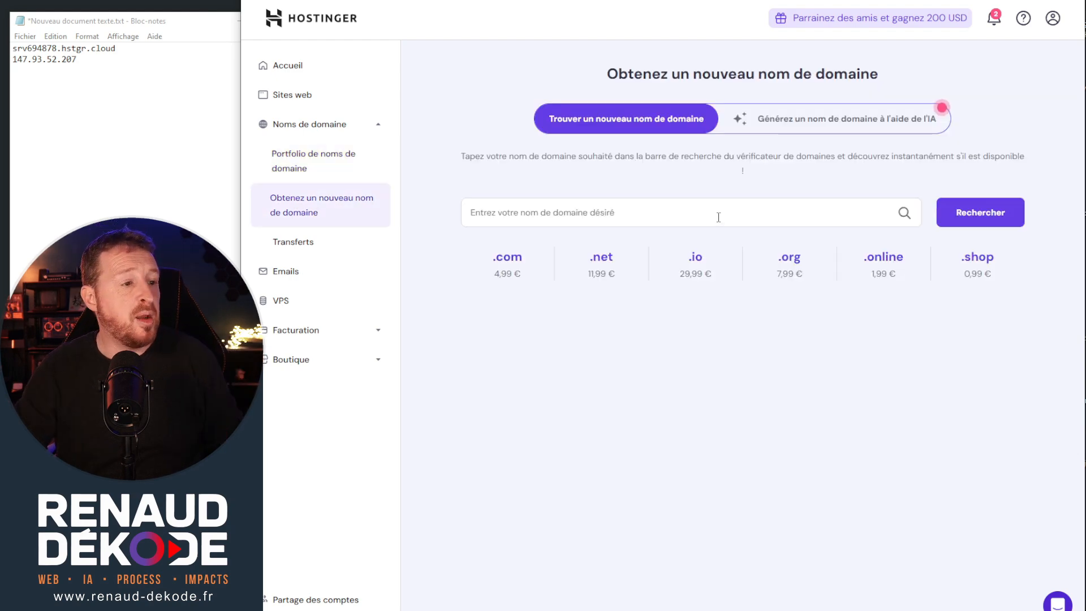
{"action": "left_click", "coordinate": [718, 218]}
{"action": "type", "text": "sna"}
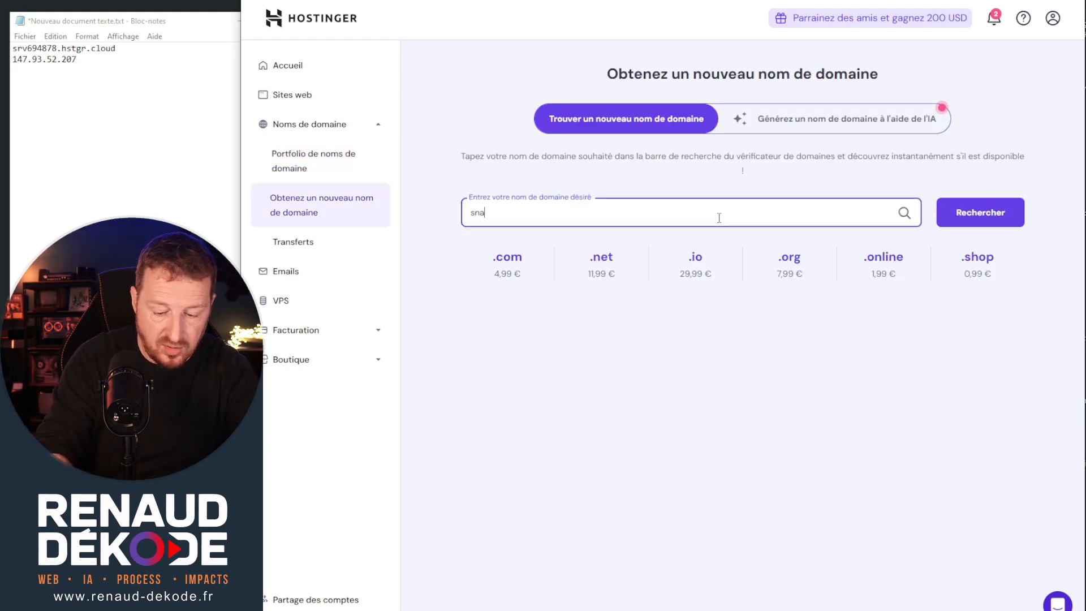
{"action": "type", "text": "kode"}
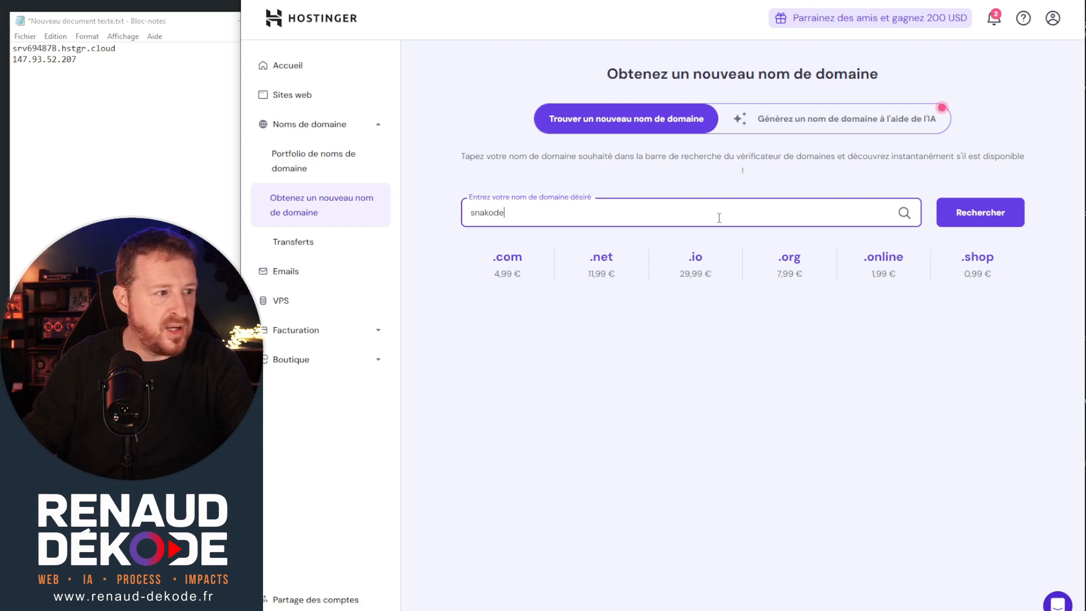
{"action": "key", "text": "Return"}
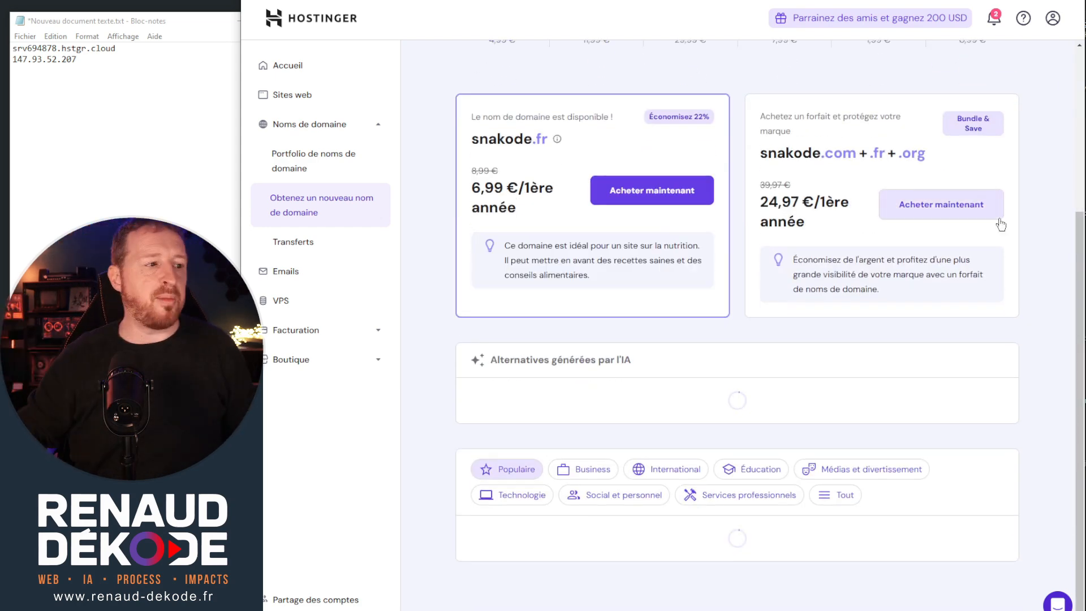
Review the snakode domain offers across the available extensions and return to the domain name portfolio.
{"action": "scroll", "coordinate": [899, 195], "scroll_direction": "down", "scroll_amount": 1}
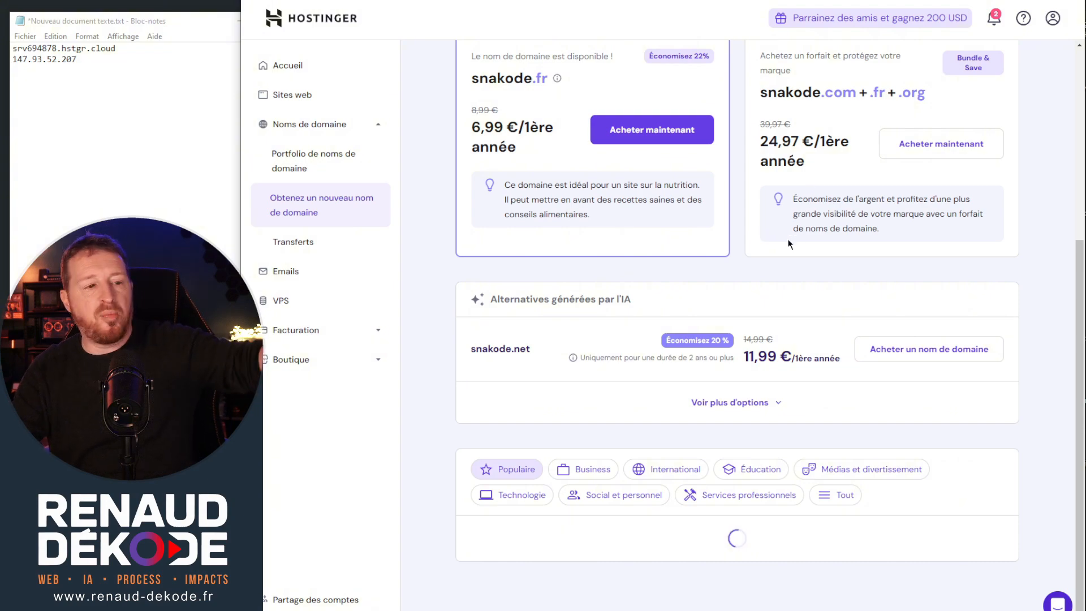
{"action": "scroll", "coordinate": [790, 269], "scroll_direction": "down", "scroll_amount": 7}
{"action": "scroll", "coordinate": [634, 260], "scroll_direction": "down", "scroll_amount": 7}
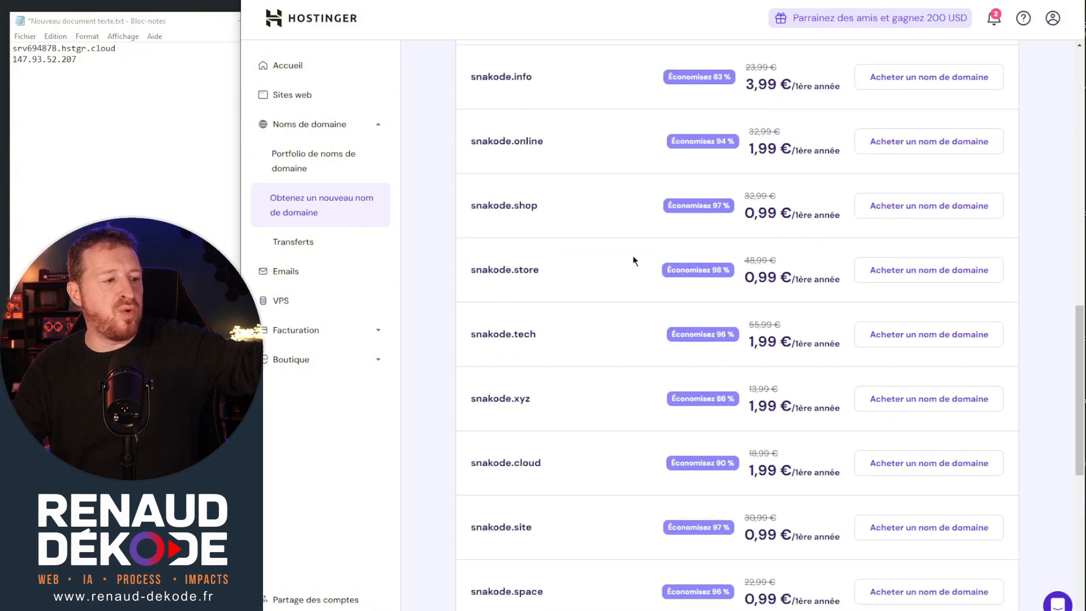
{"action": "scroll", "coordinate": [626, 245], "scroll_direction": "up", "scroll_amount": 14}
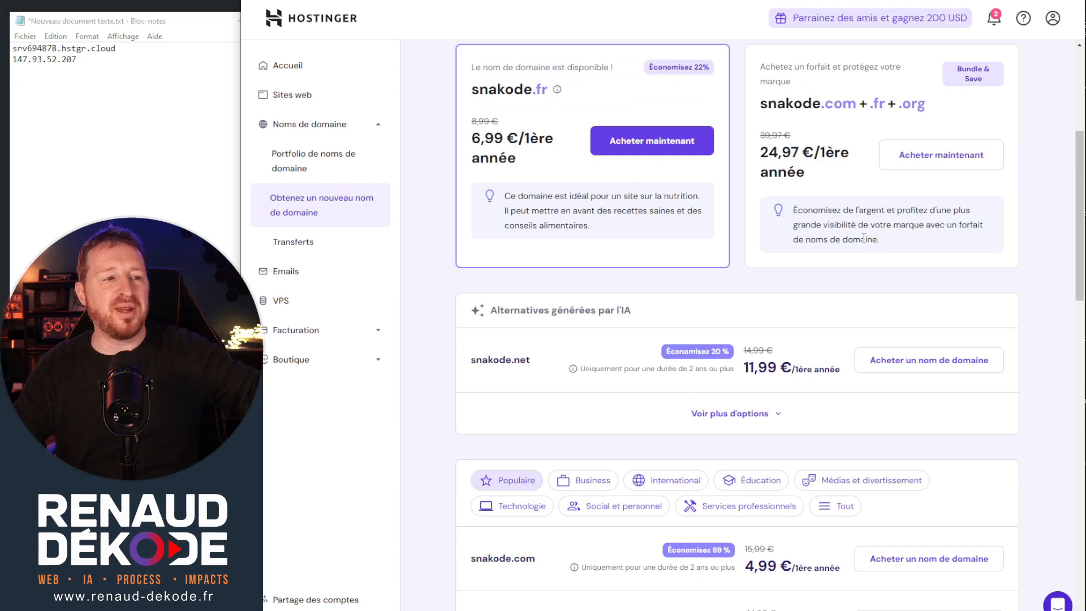
{"action": "scroll", "coordinate": [863, 238], "scroll_direction": "up", "scroll_amount": 5}
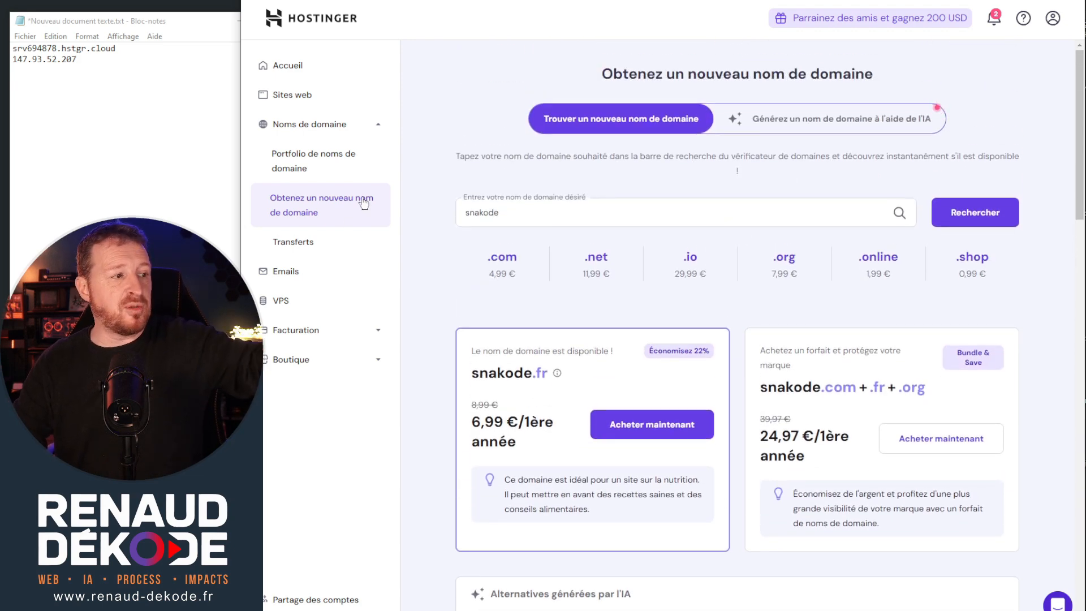
{"action": "left_click", "coordinate": [335, 171]}
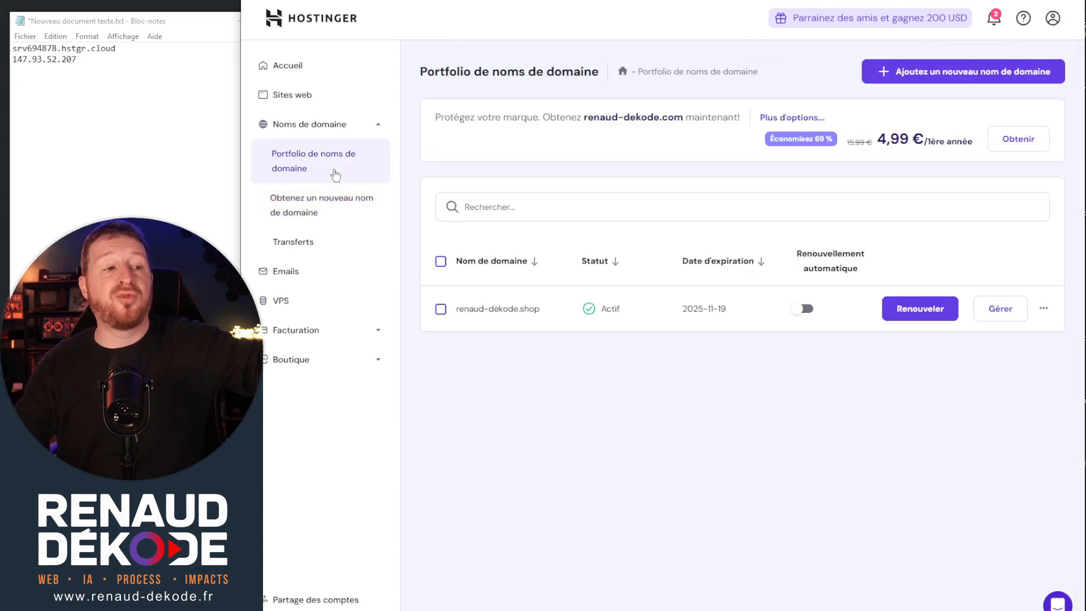